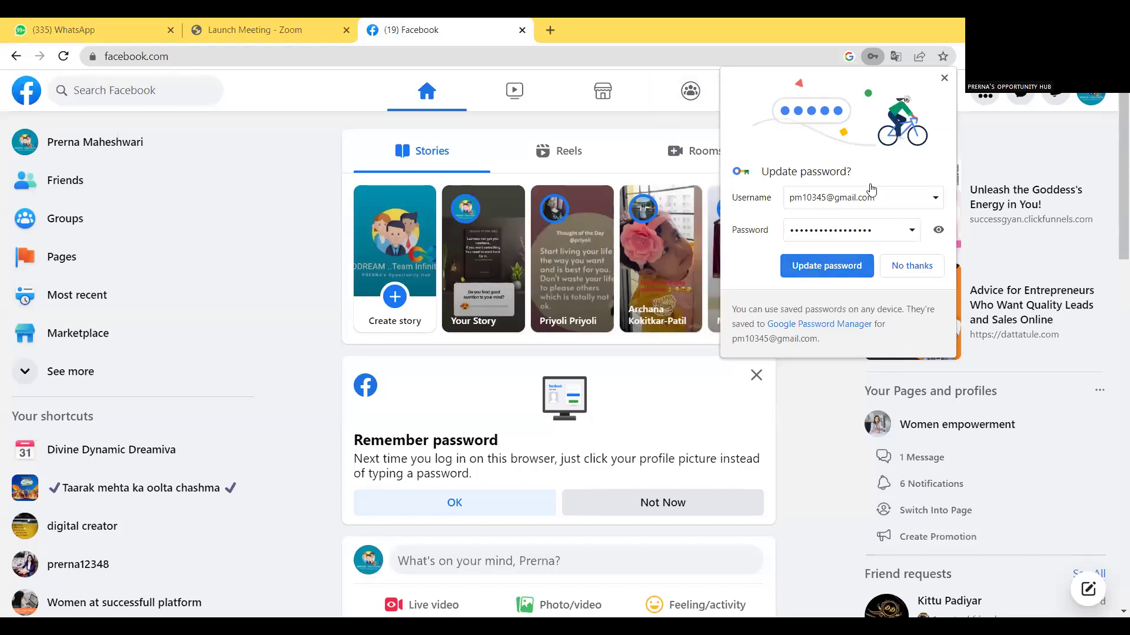
# Dismiss Chrome's password bubble and start a new Facebook Page from the Pages list.
pyautogui.click(570, 140)
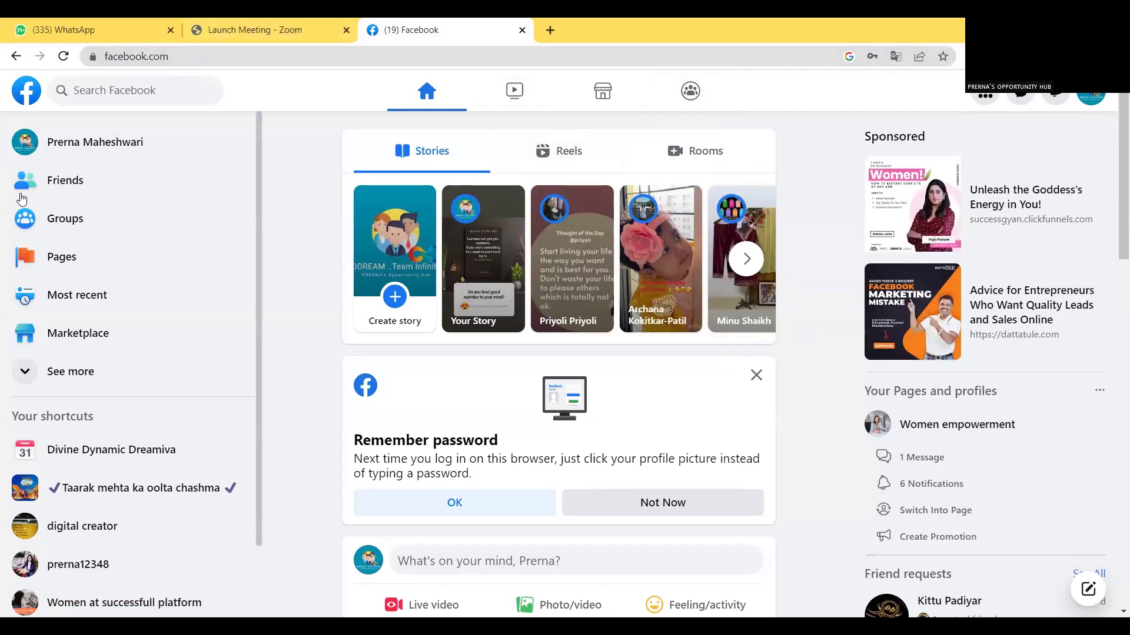
pyautogui.click(59, 266)
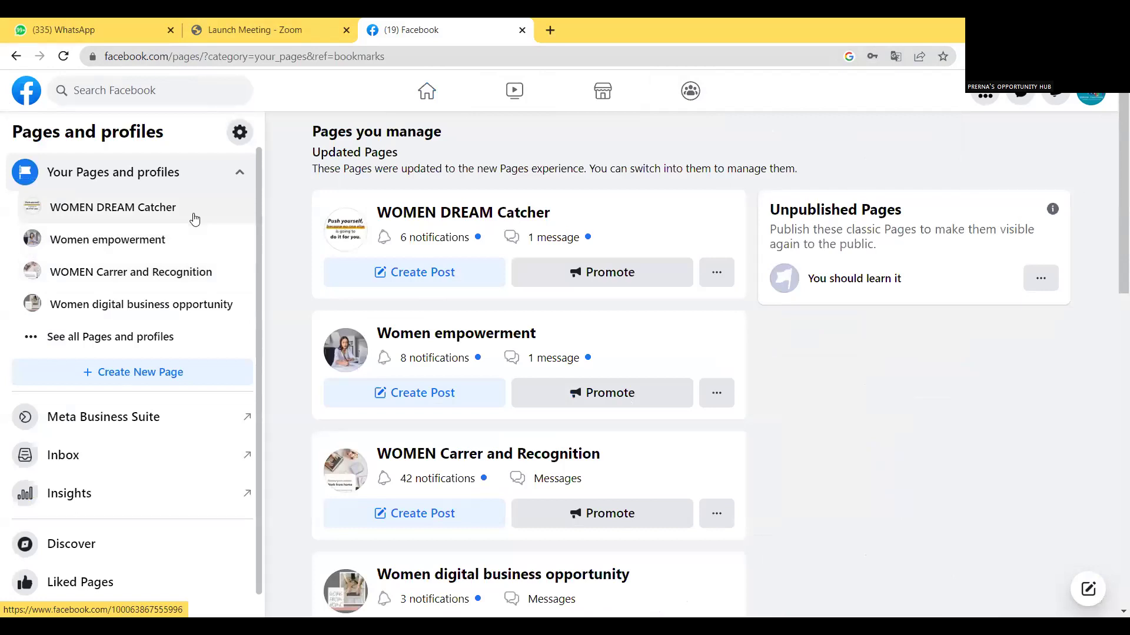
pyautogui.click(133, 379)
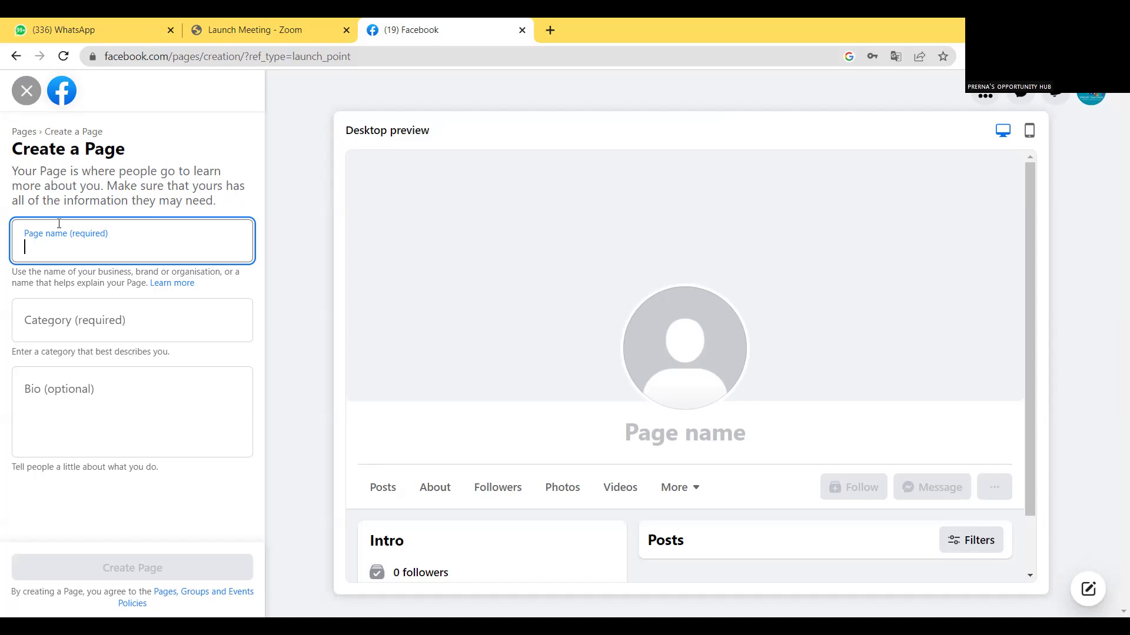
# Name the Page 'Women empowerment coach' and pick the Business consultant category.
pyautogui.write('wome')
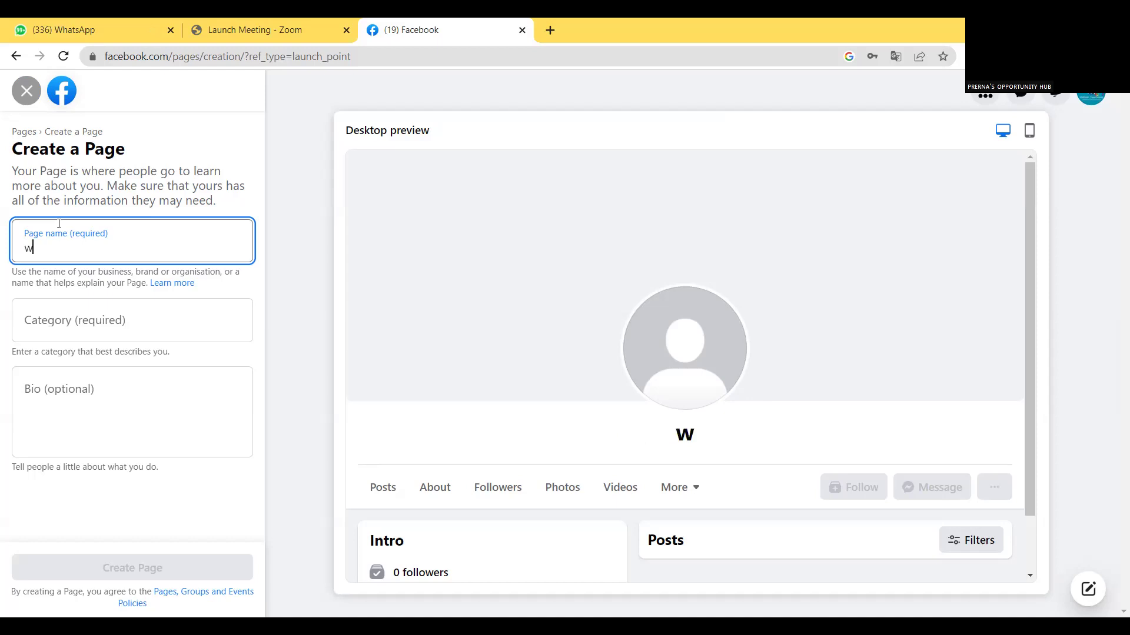
pyautogui.write('n')
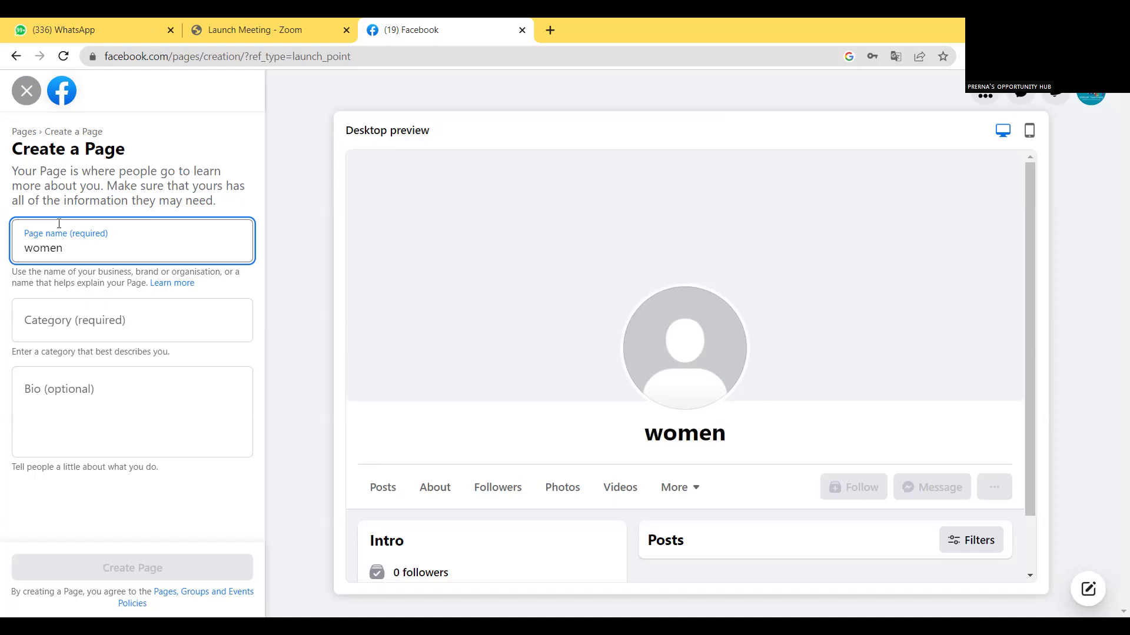
pyautogui.write(' empo')
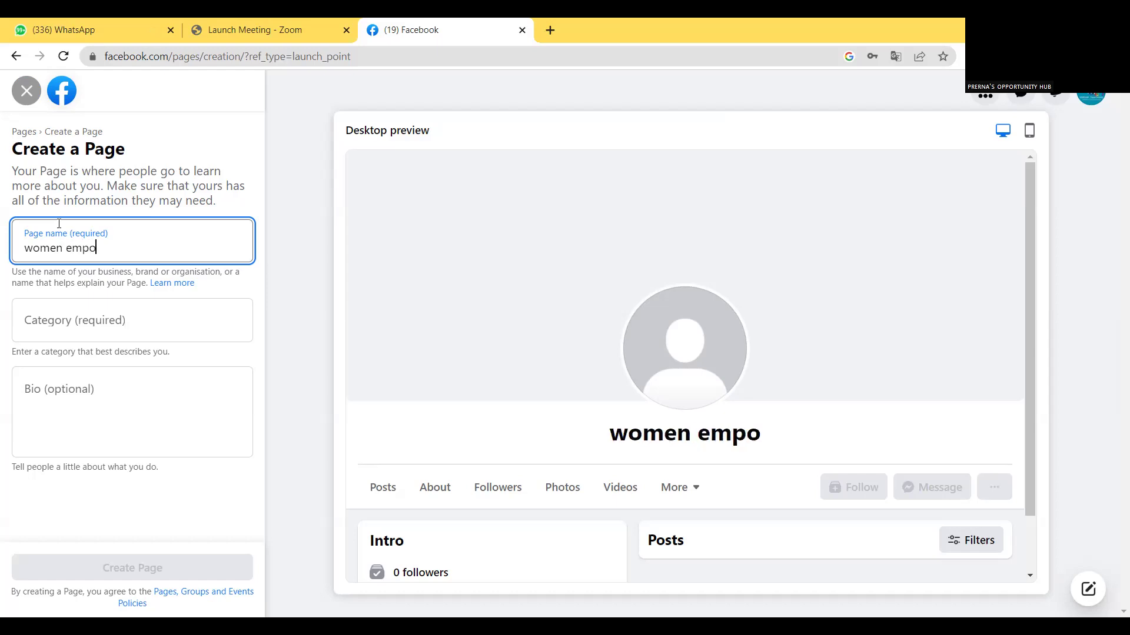
pyautogui.write('werme')
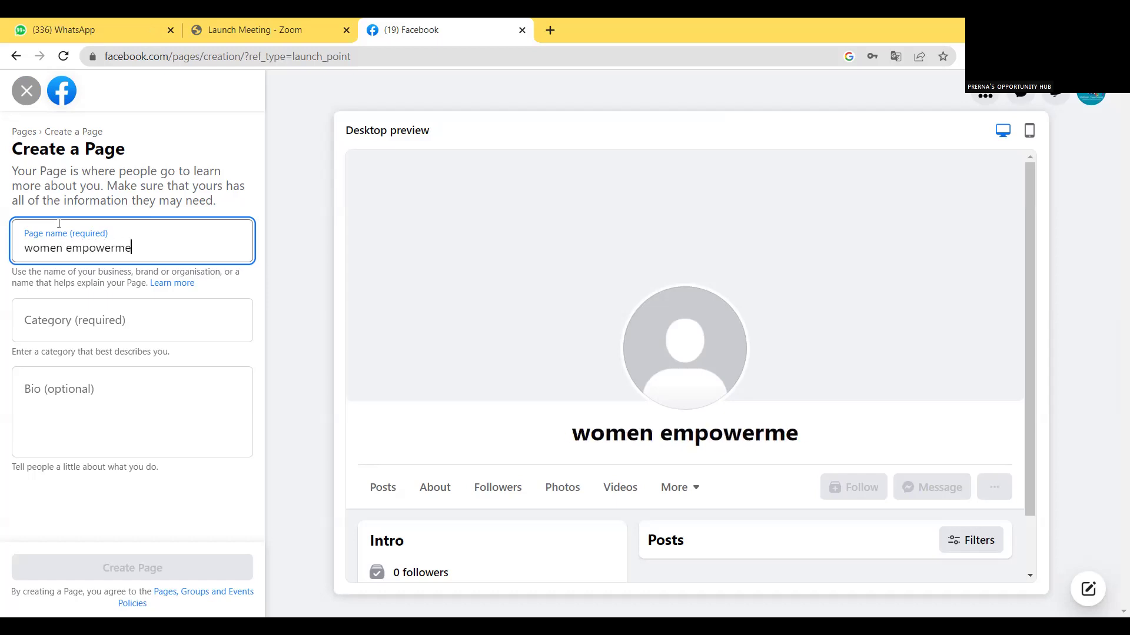
pyautogui.write('nt coach')
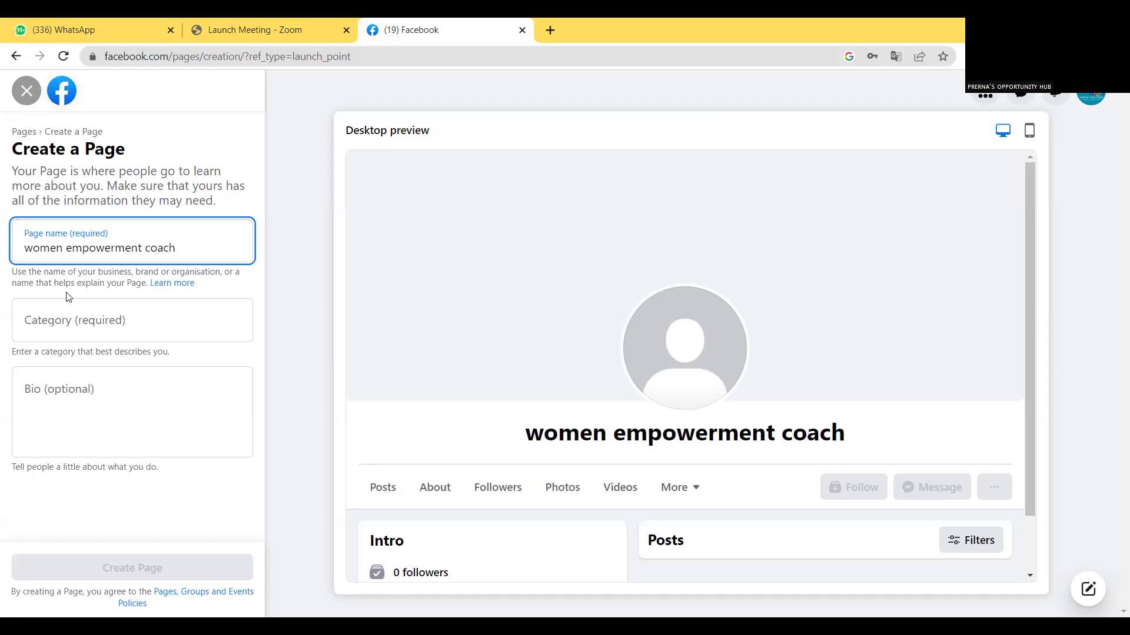
pyautogui.click(53, 323)
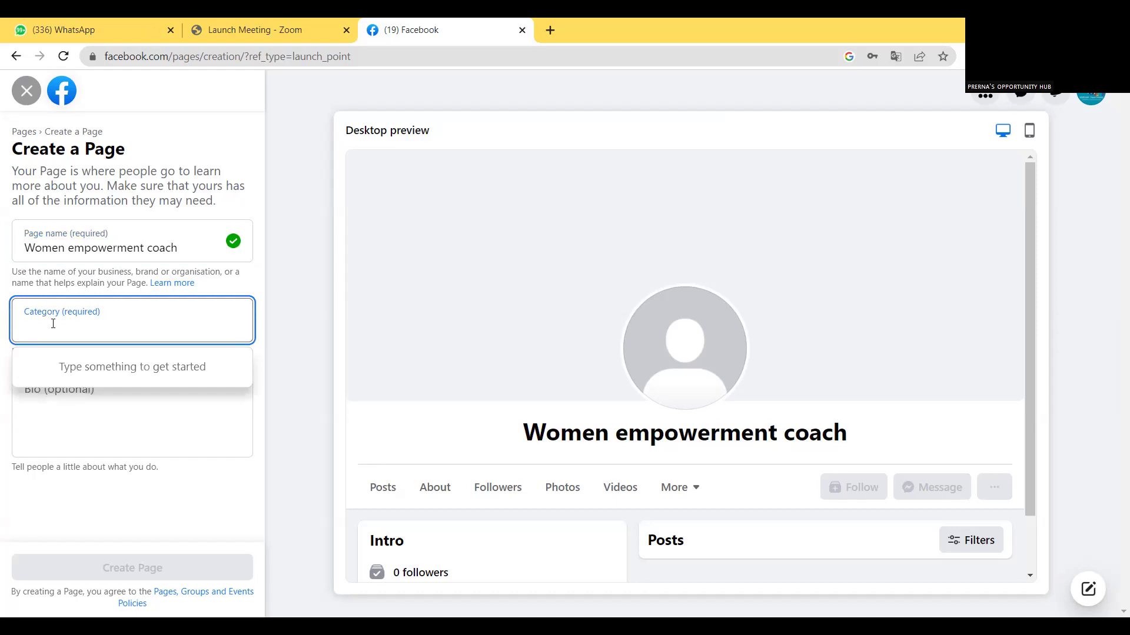
pyautogui.write('busin')
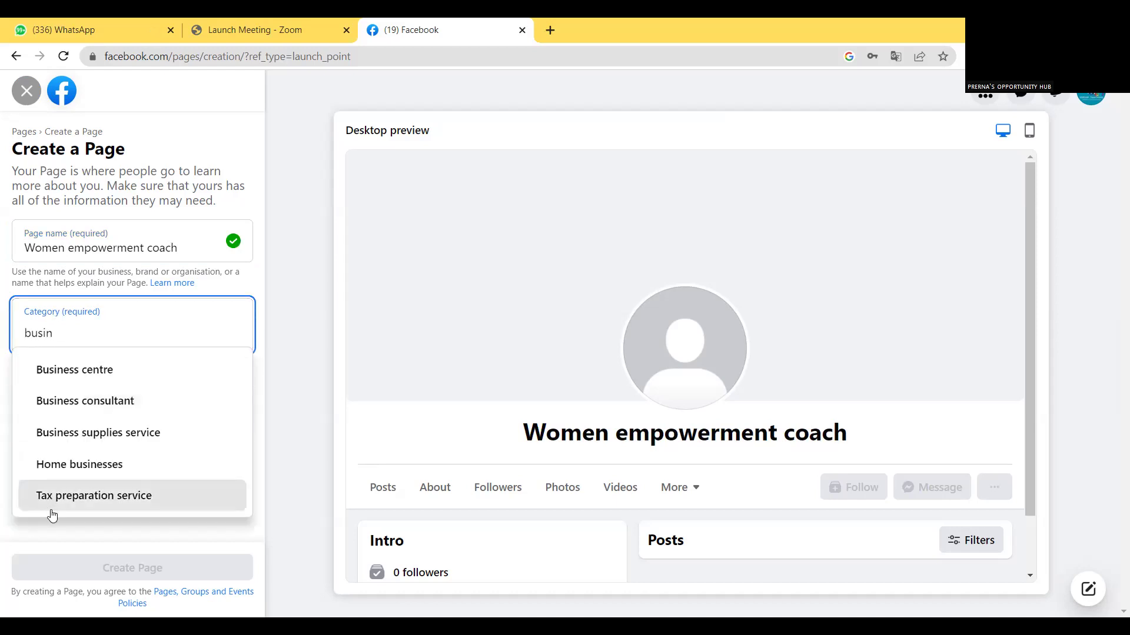
pyautogui.click(100, 411)
pyautogui.click(63, 403)
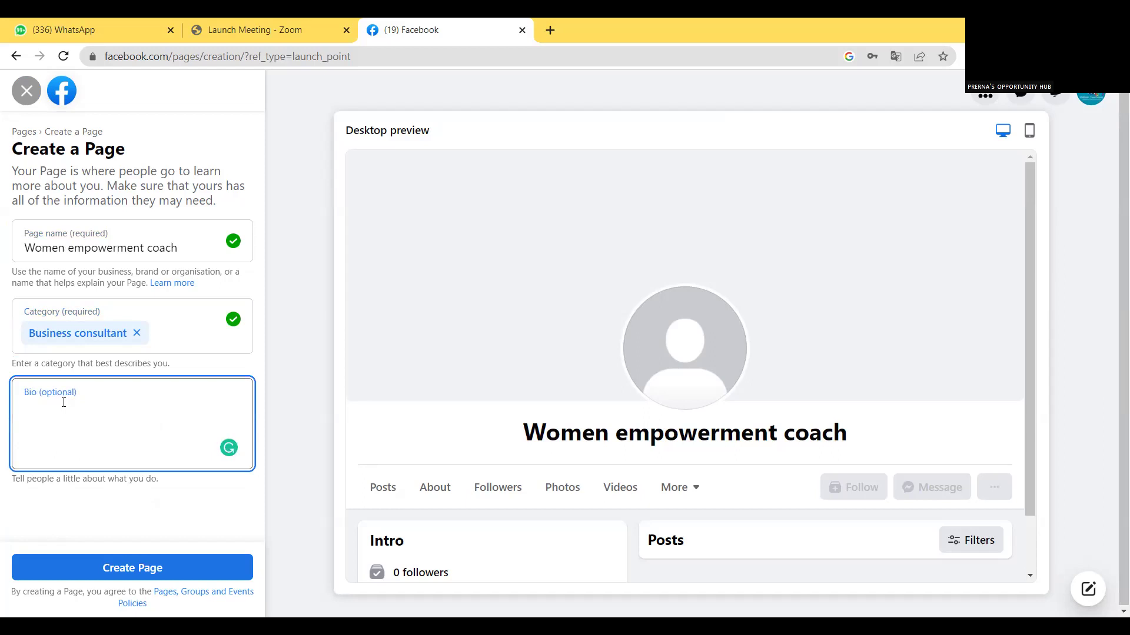
# Write the bio 'I am on mission to help 1 lakh women to achieve their goals', fixing typos.
pyautogui.write('i')
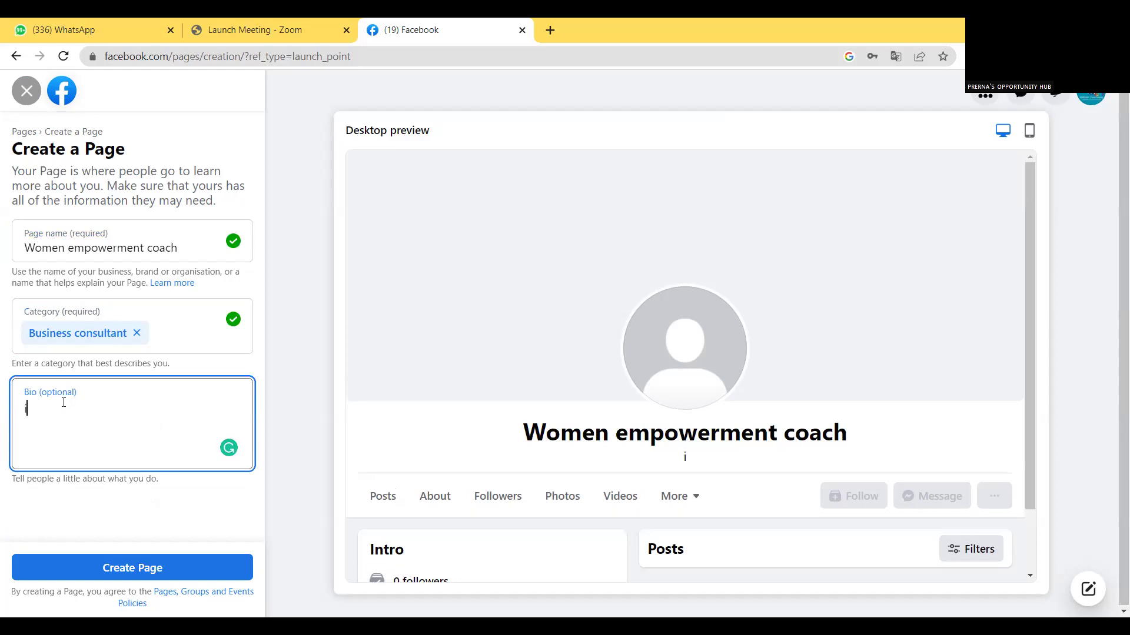
pyautogui.press('BackSpace')
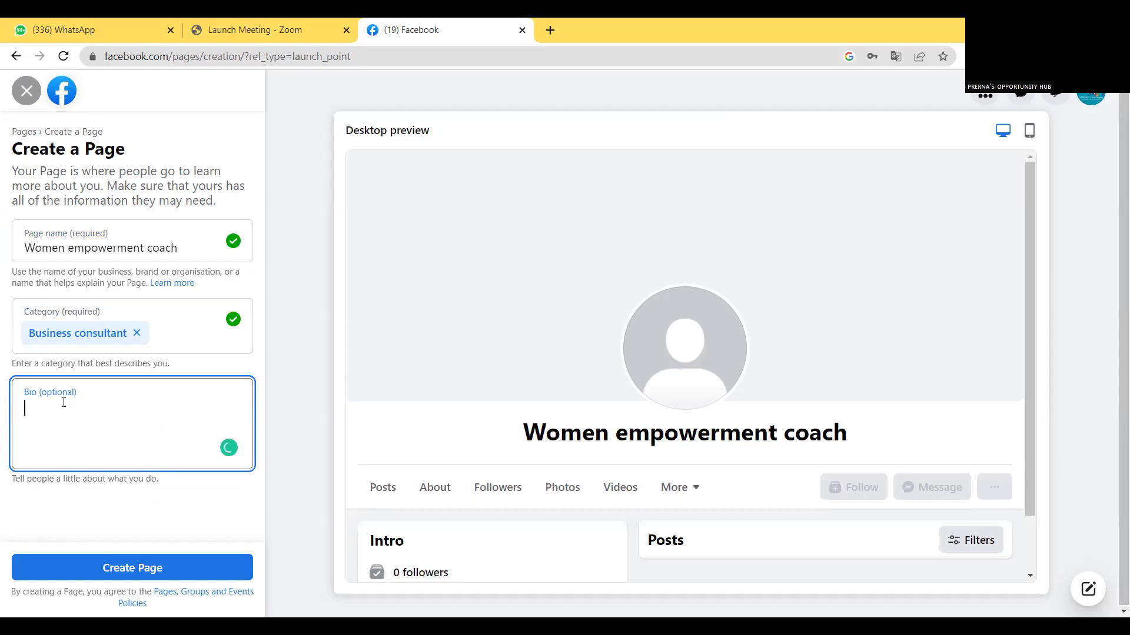
pyautogui.write('I')
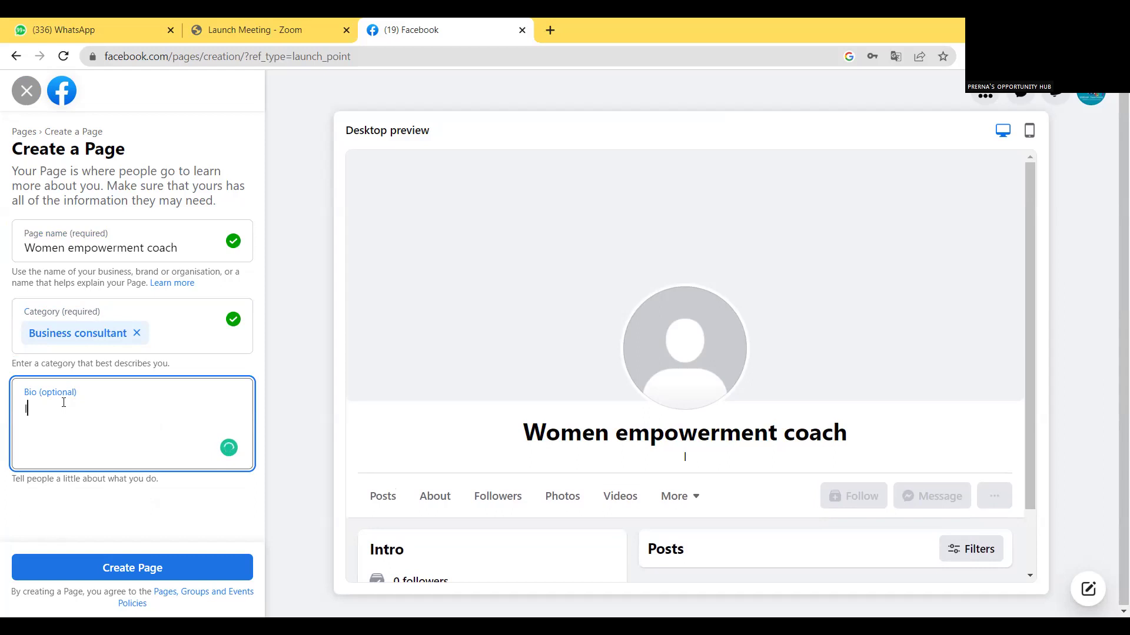
pyautogui.write(' am on mission to help')
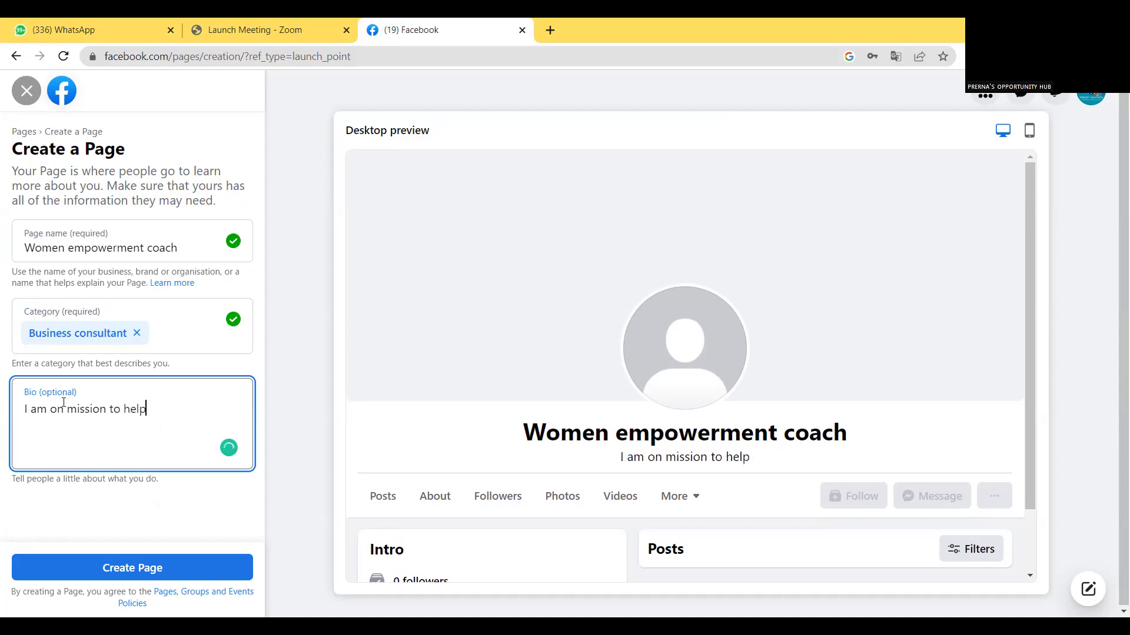
pyautogui.write(' 1k')
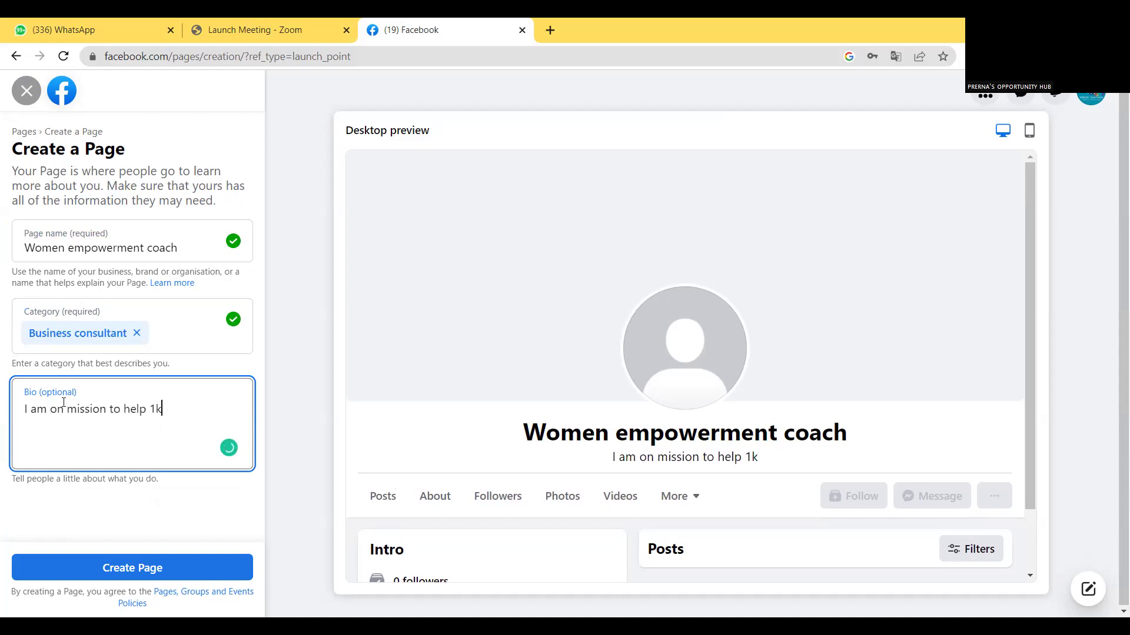
pyautogui.press('BackSpace')
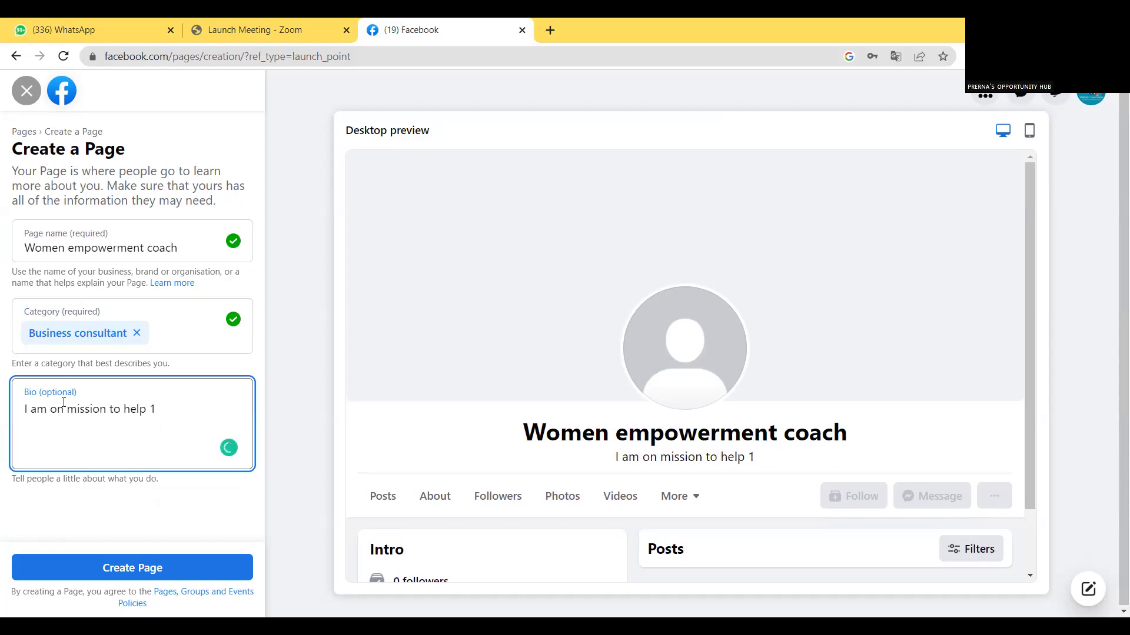
pyautogui.write('lakh women')
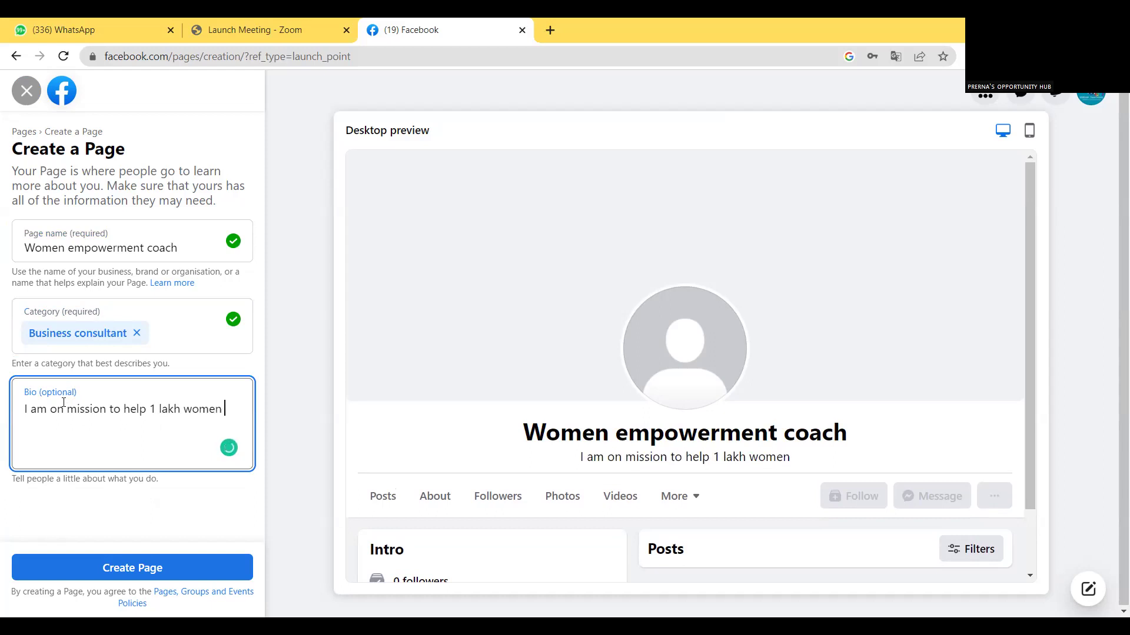
pyautogui.write(' to ac')
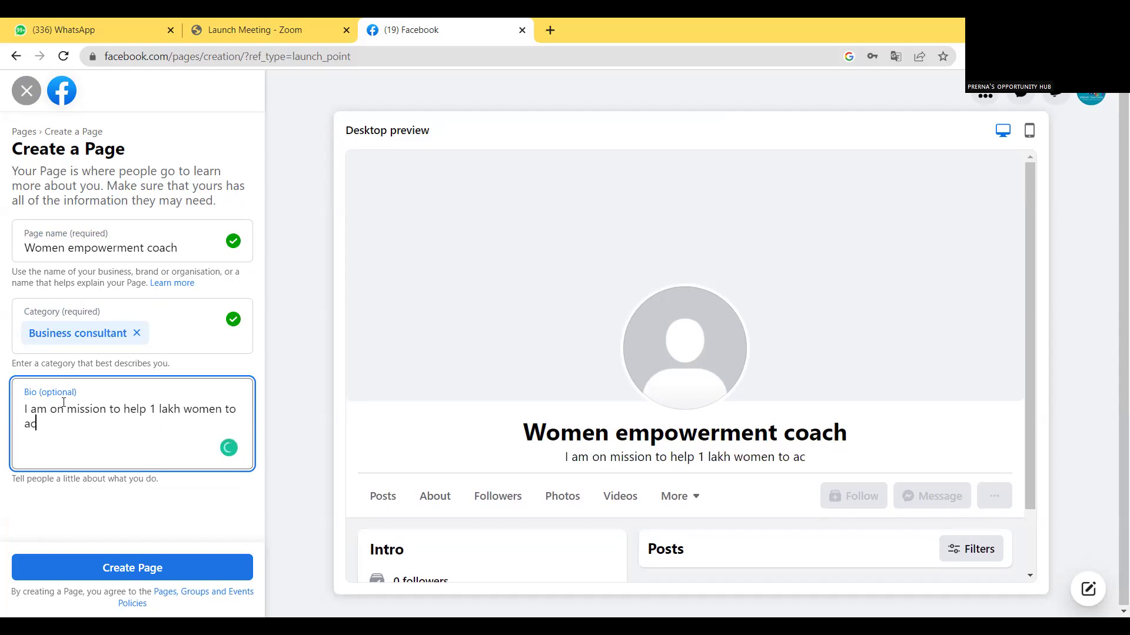
pyautogui.write('hieve their goals')
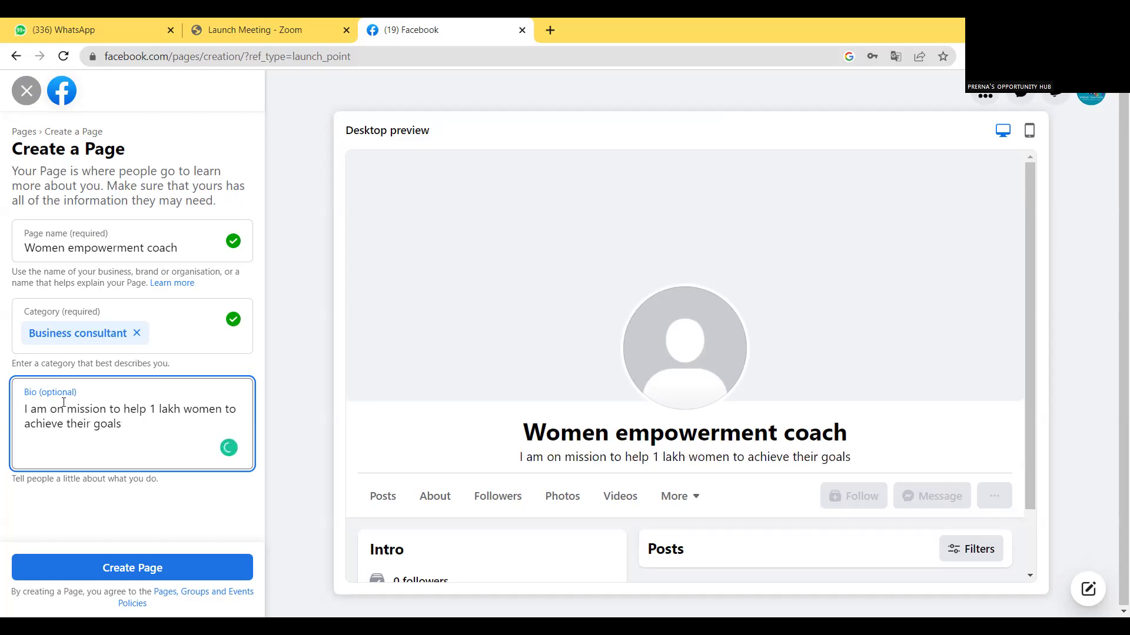
pyautogui.write(' wi')
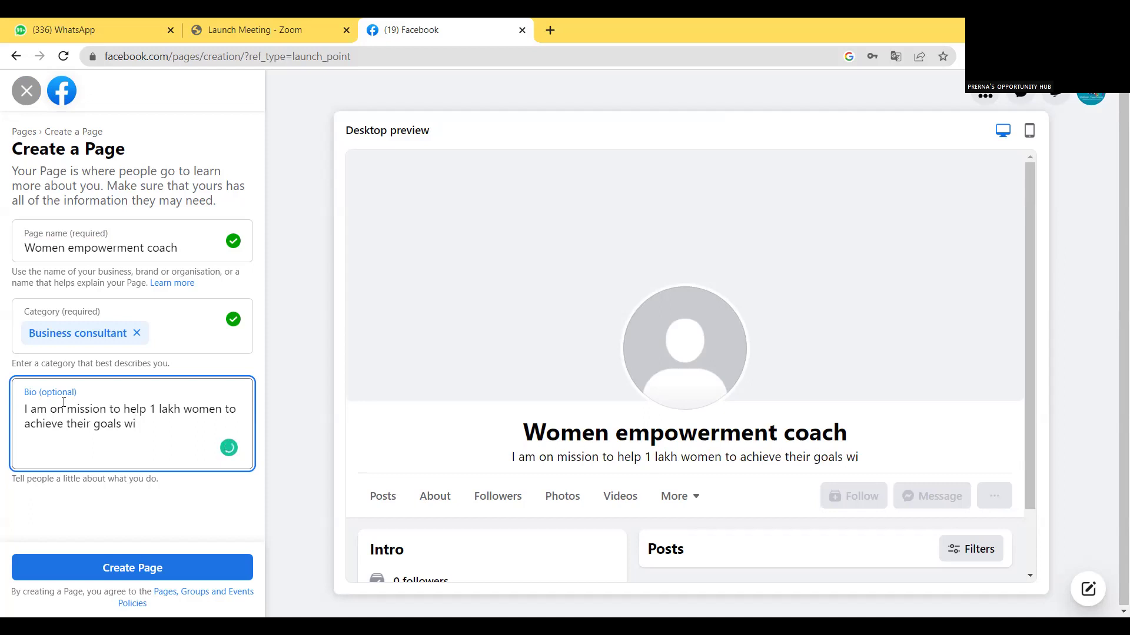
pyautogui.press('BackSpace')
pyautogui.press('BackSpace')
pyautogui.press('BackSpace')
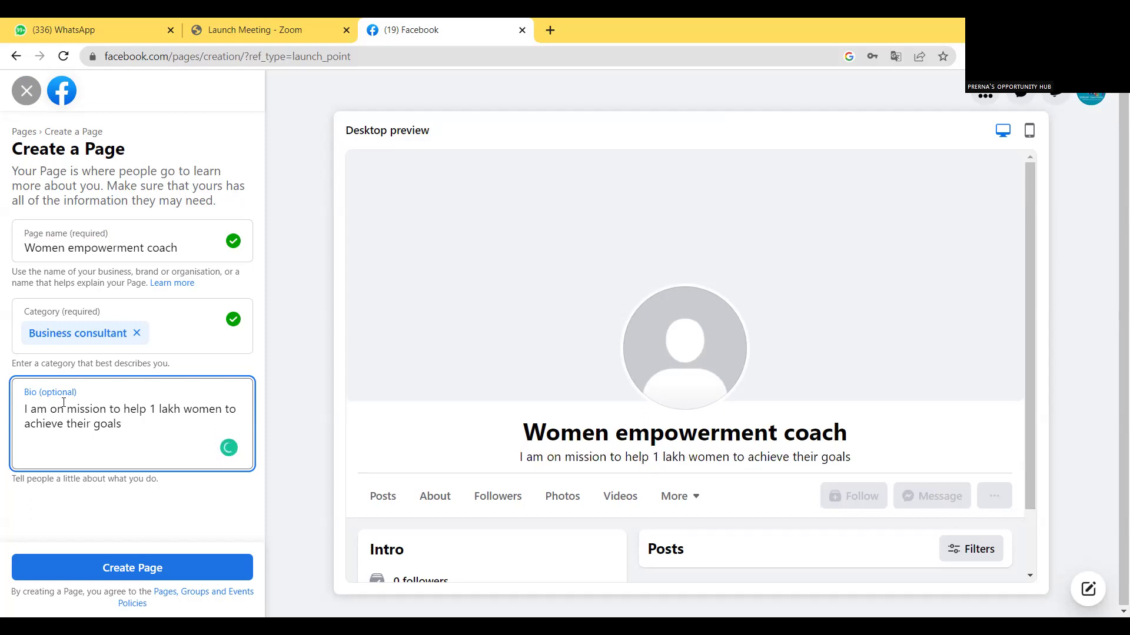
pyautogui.write('.')
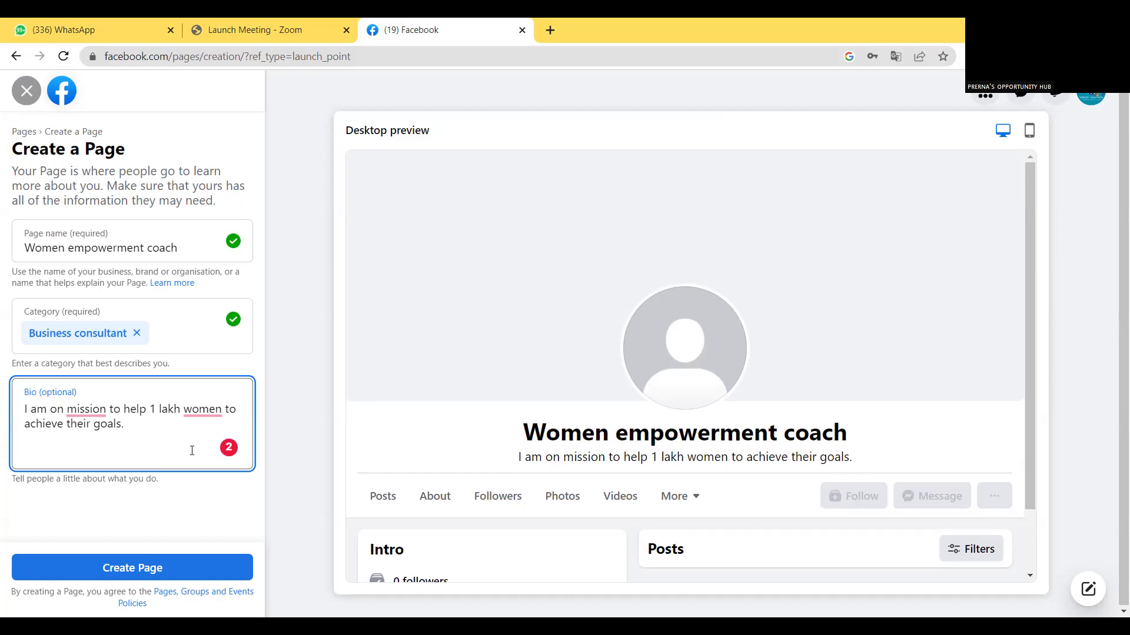
pyautogui.press('BackSpace')
pyautogui.press('BackSpace')
pyautogui.press('BackSpace')
pyautogui.press('BackSpace')
pyautogui.press('BackSpace')
pyautogui.press('BackSpace')
pyautogui.press('BackSpace')
pyautogui.press('BackSpace')
pyautogui.press('BackSpace')
pyautogui.press('BackSpace')
pyautogui.press('BackSpace')
pyautogui.press('BackSpace')
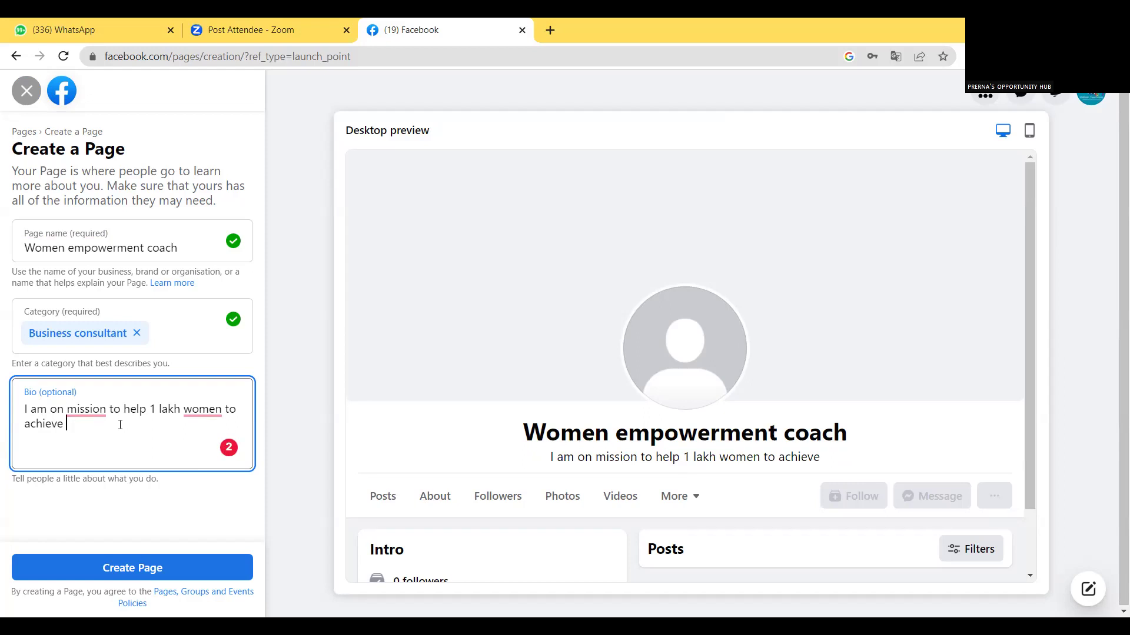
pyautogui.write('th')
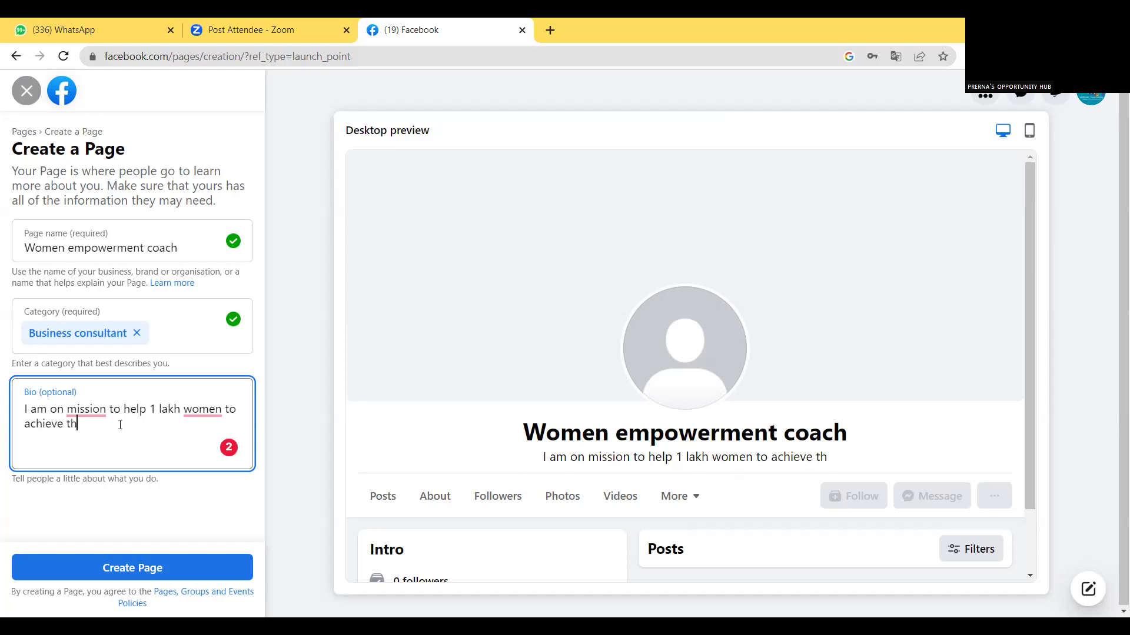
pyautogui.write('eir ')
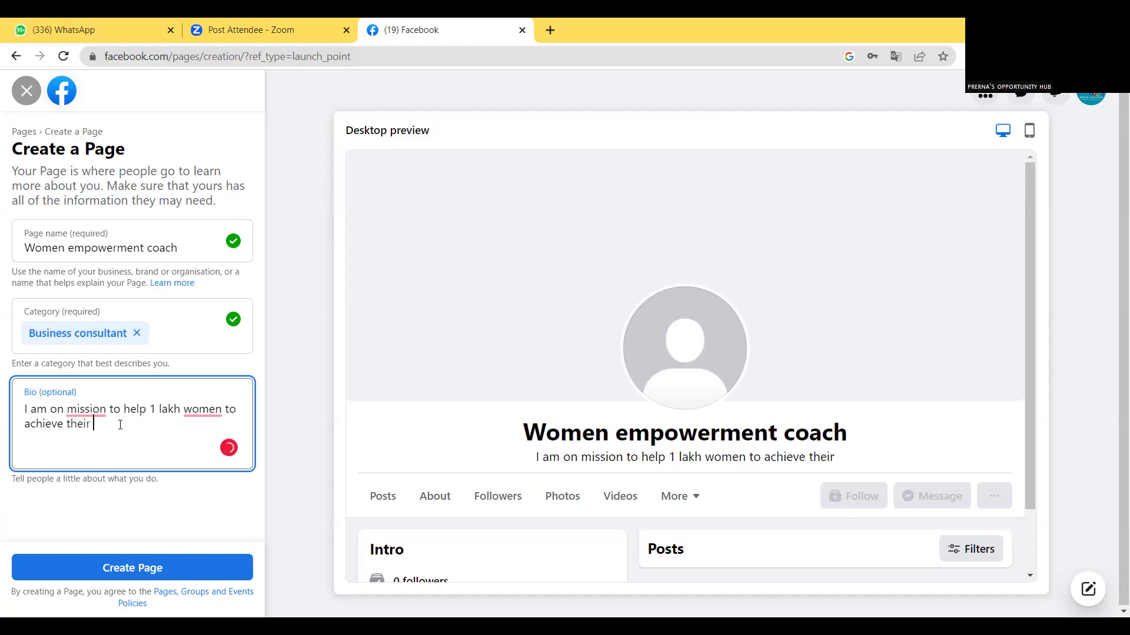
pyautogui.write('goals')
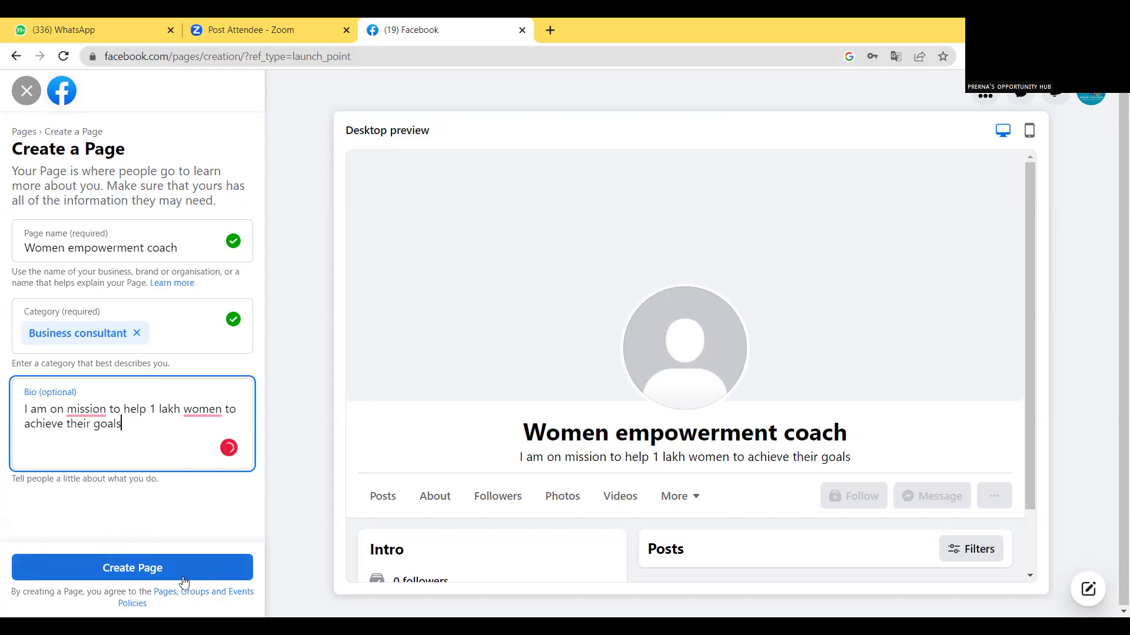
# Create the Page, then add a wa.me WhatsApp website link and the phone number with +91 code.
pyautogui.click(128, 568)
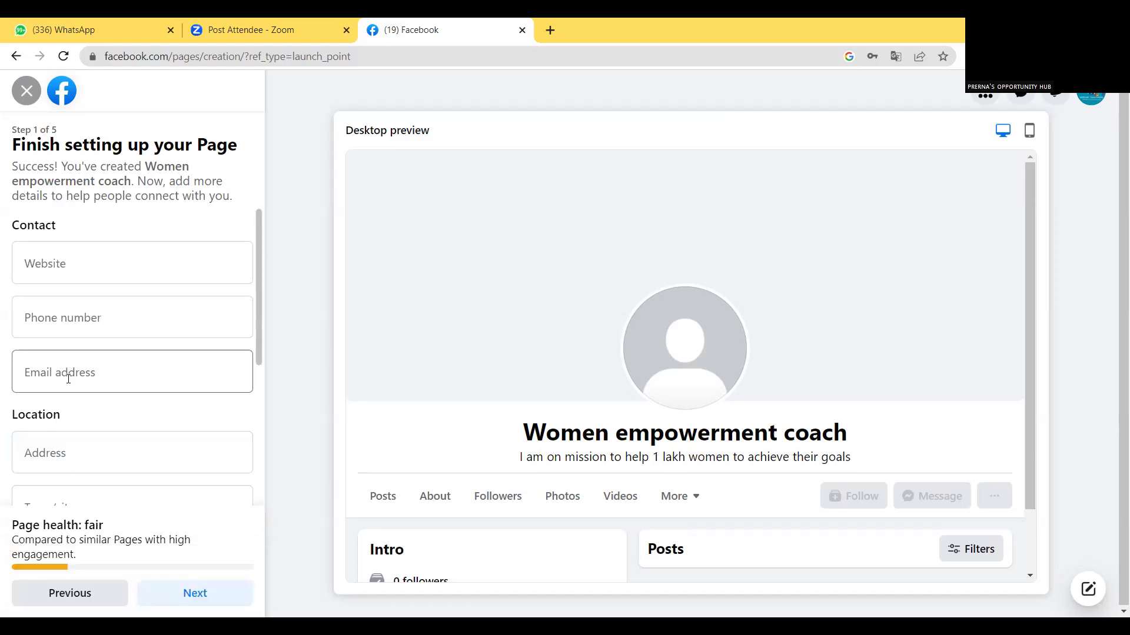
pyautogui.click(53, 261)
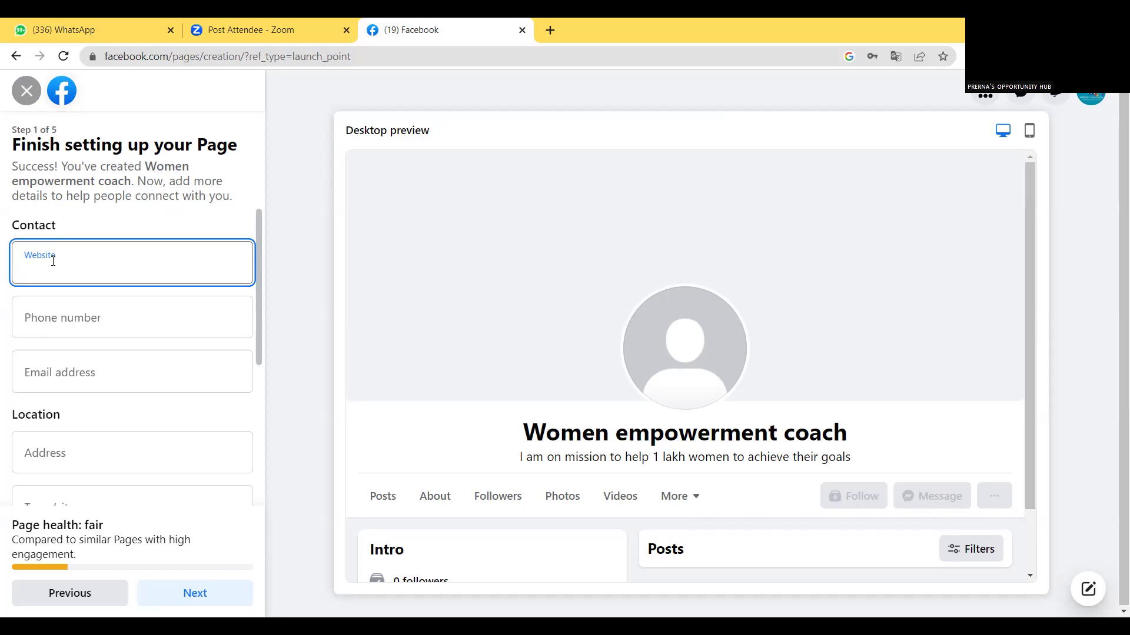
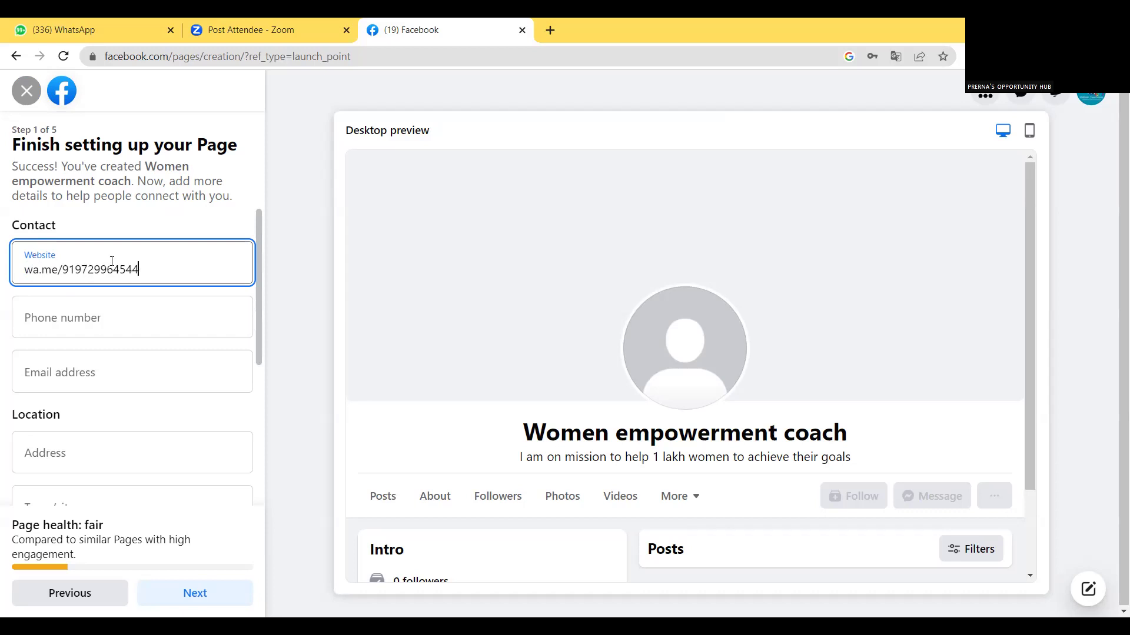
pyautogui.click(54, 322)
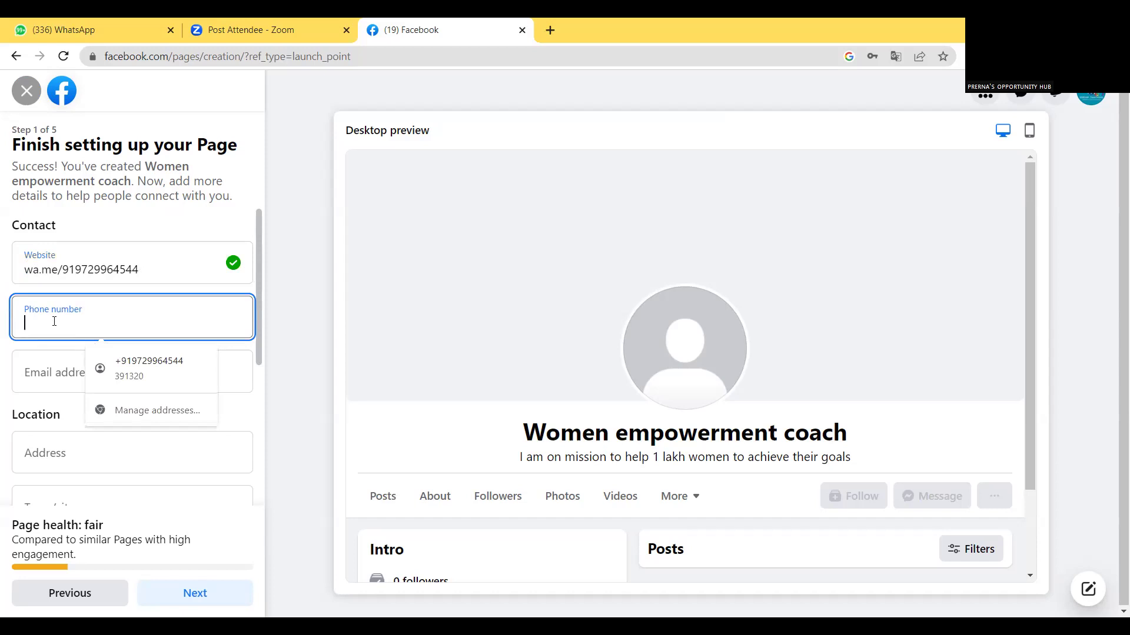
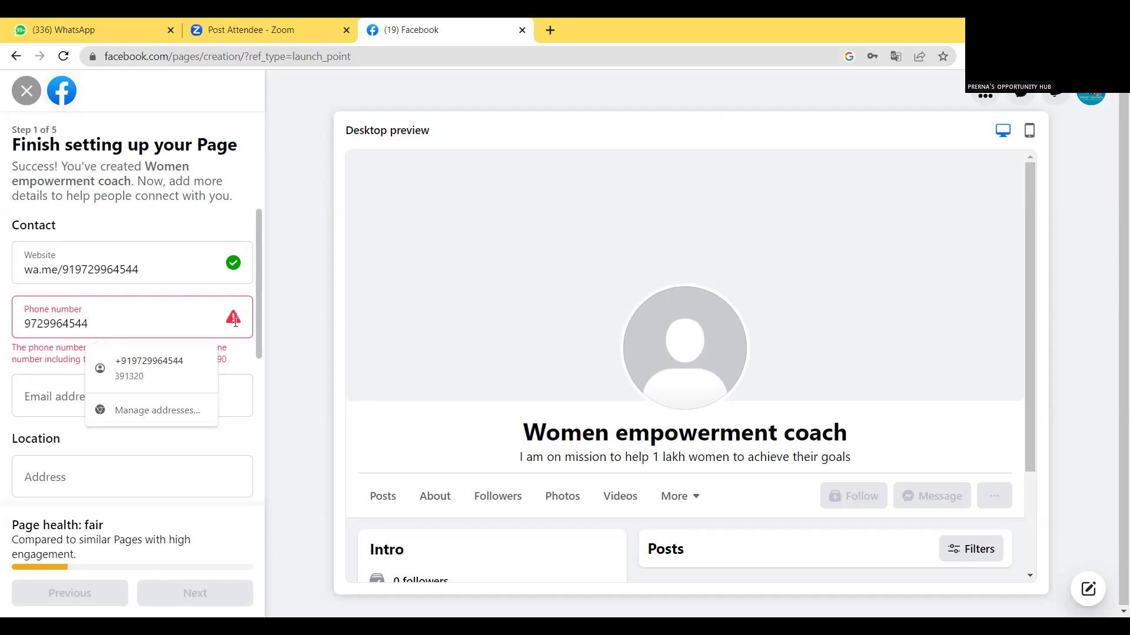
pyautogui.press('Left')
pyautogui.press('Left')
pyautogui.press('Left')
pyautogui.press('Left')
pyautogui.press('Left')
pyautogui.press('Left')
pyautogui.press('Left')
pyautogui.write('+91')
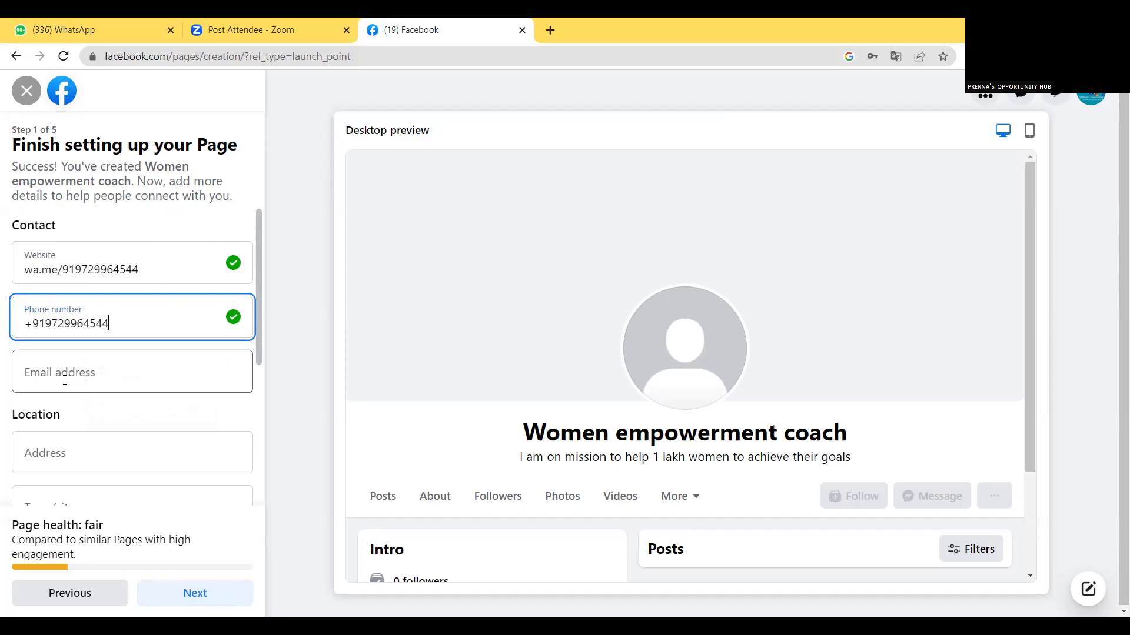
# Fill the email and address from Chrome autofill and continue to Page customisation.
pyautogui.click(65, 380)
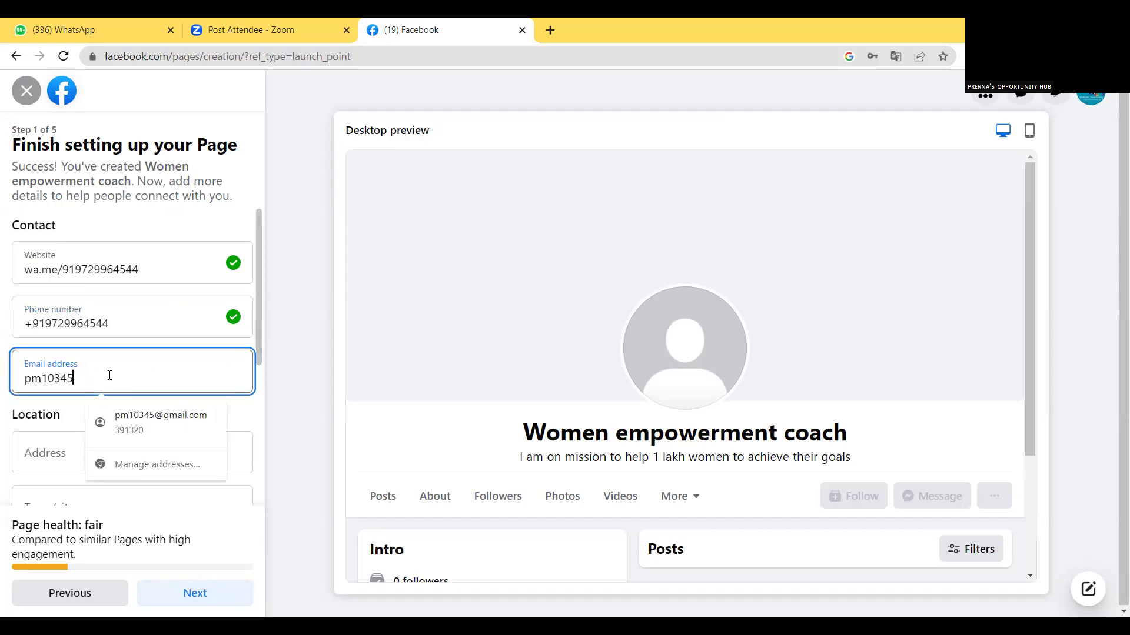
pyautogui.click(161, 418)
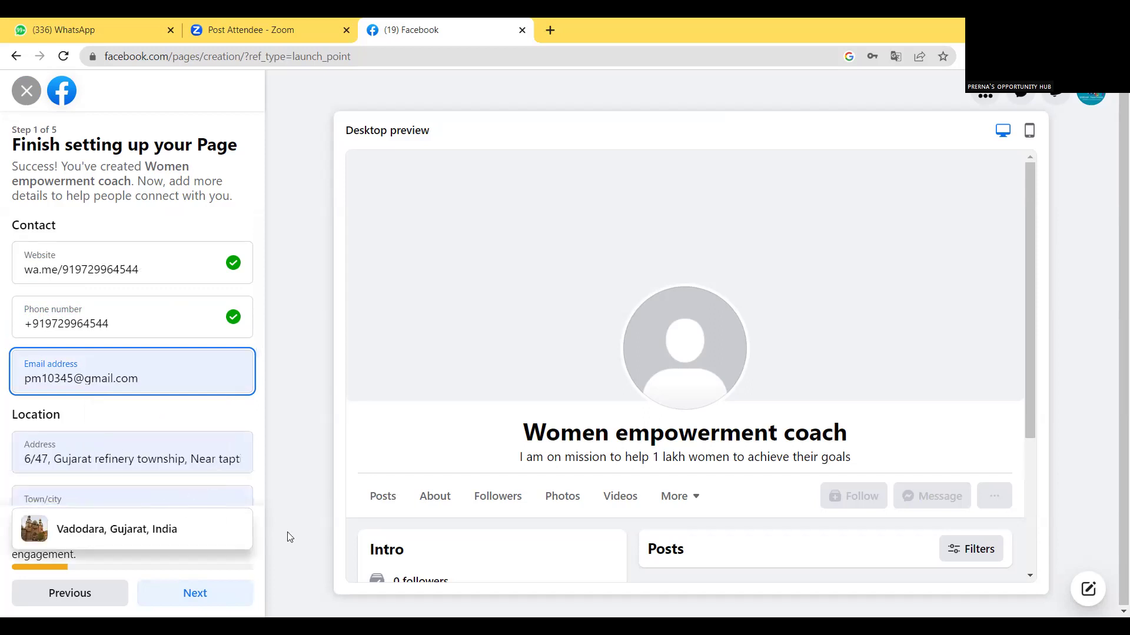
pyautogui.click(198, 598)
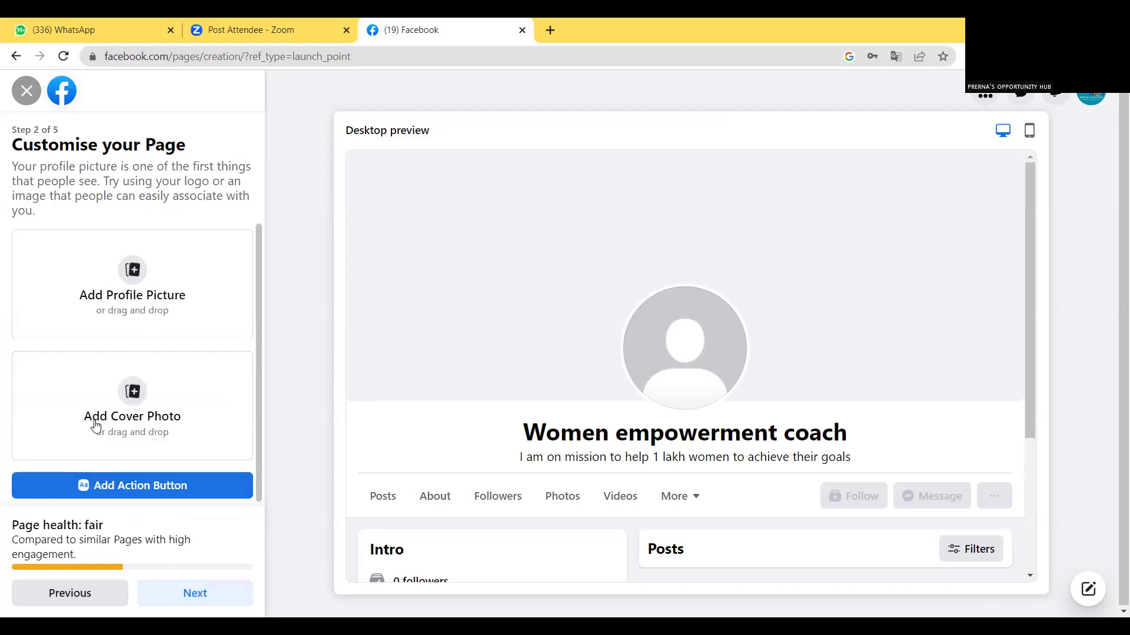
# Choose to add a profile picture to the Page.
pyautogui.click(133, 272)
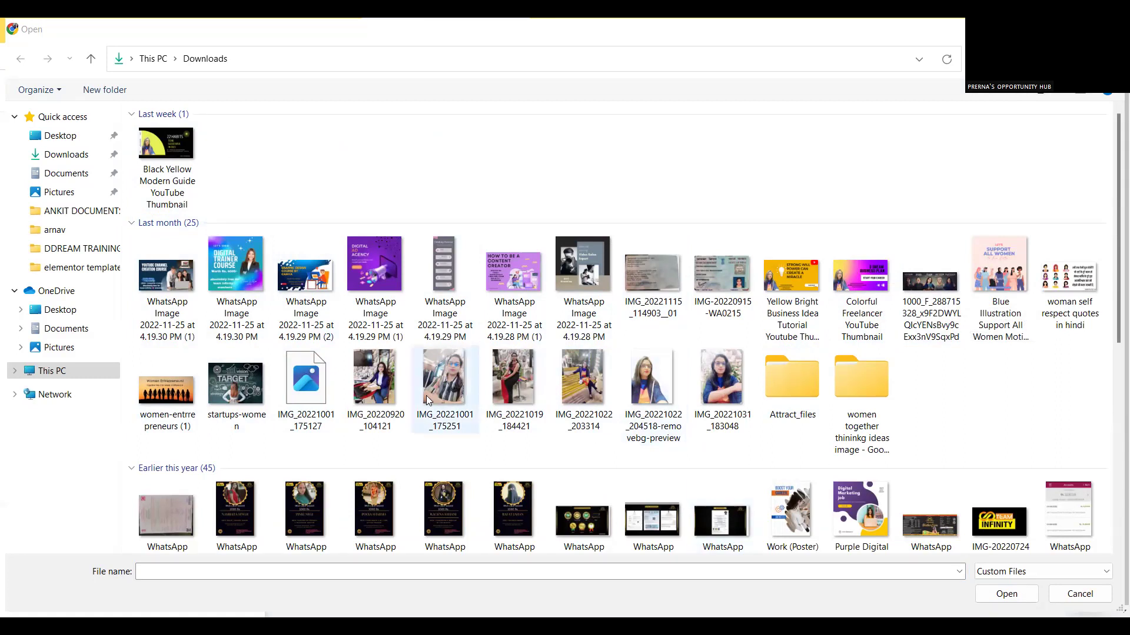
pyautogui.click(379, 373)
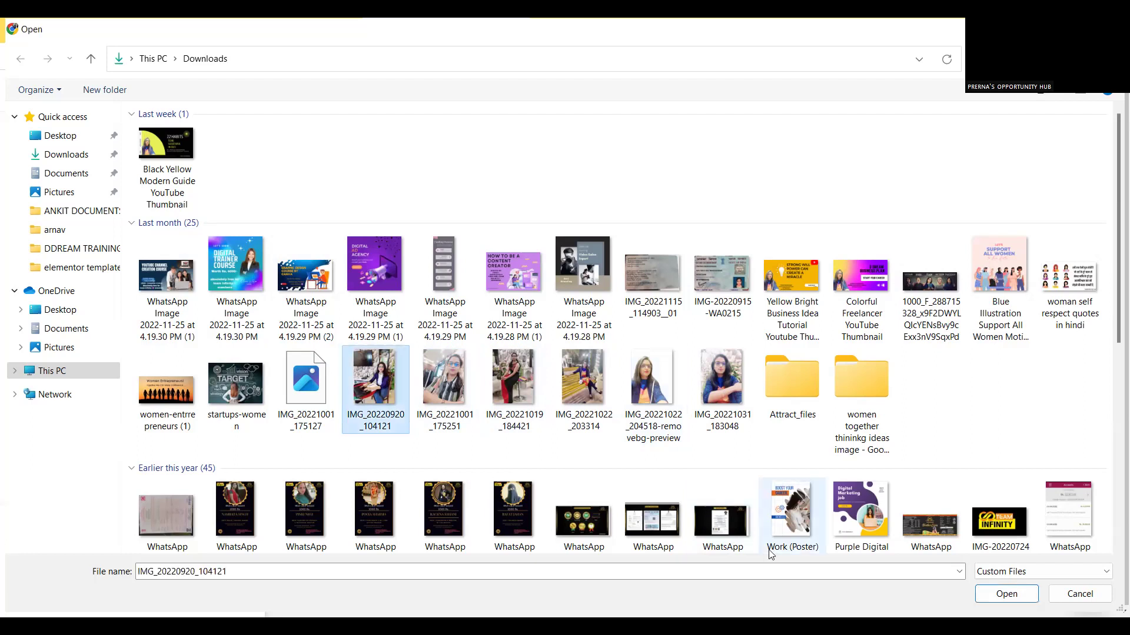
pyautogui.click(1003, 595)
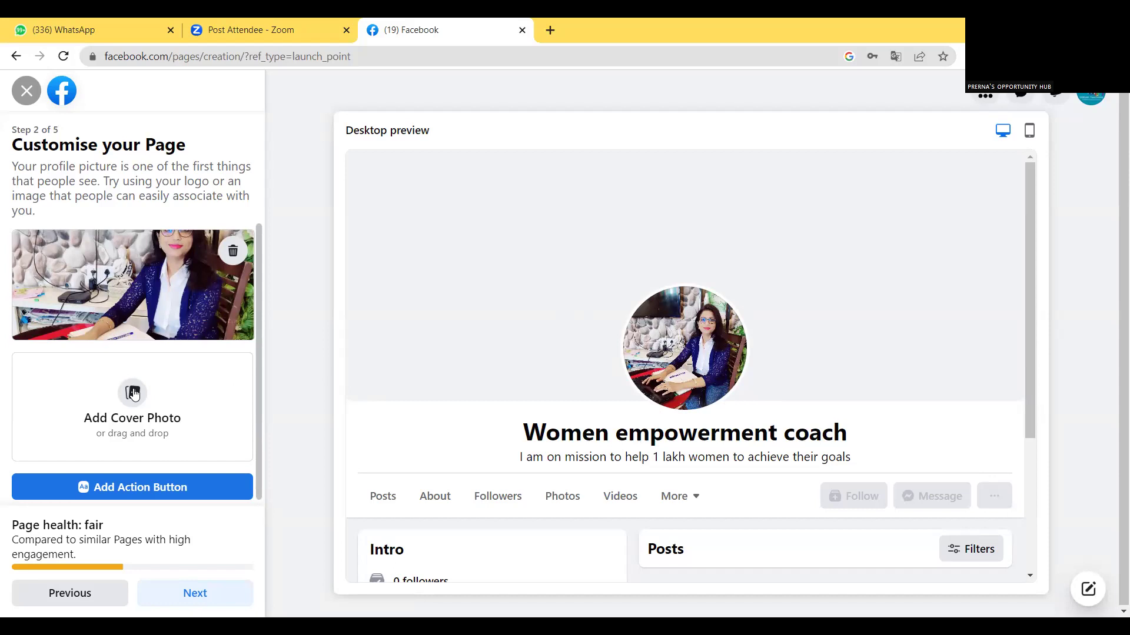
# Load canva.com in a new Chrome tab.
pyautogui.click(549, 29)
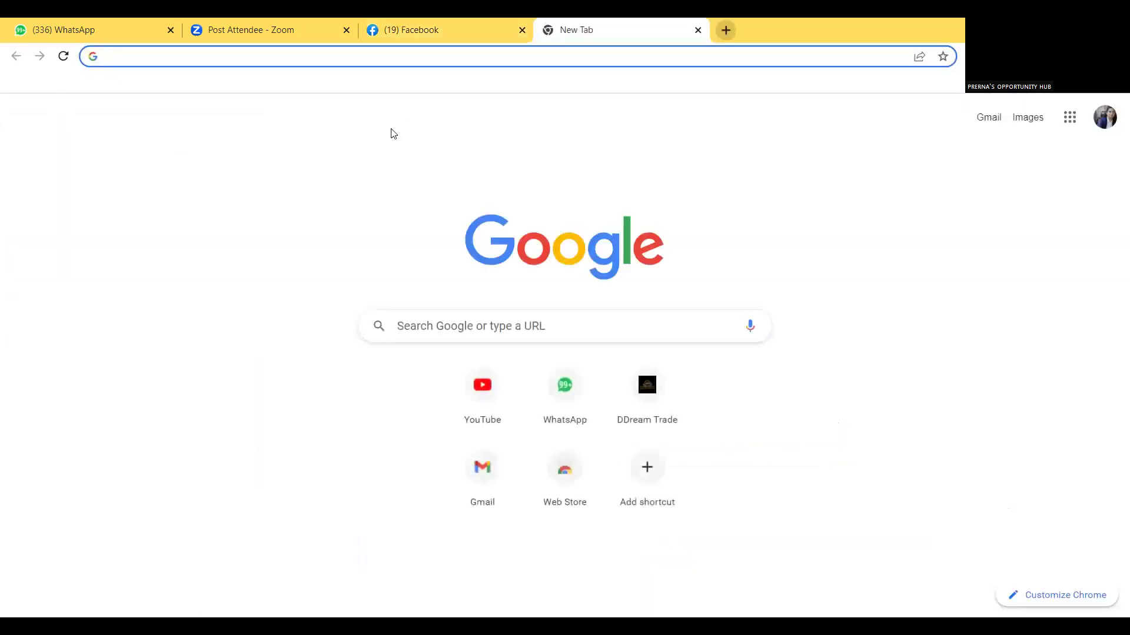
pyautogui.write('can')
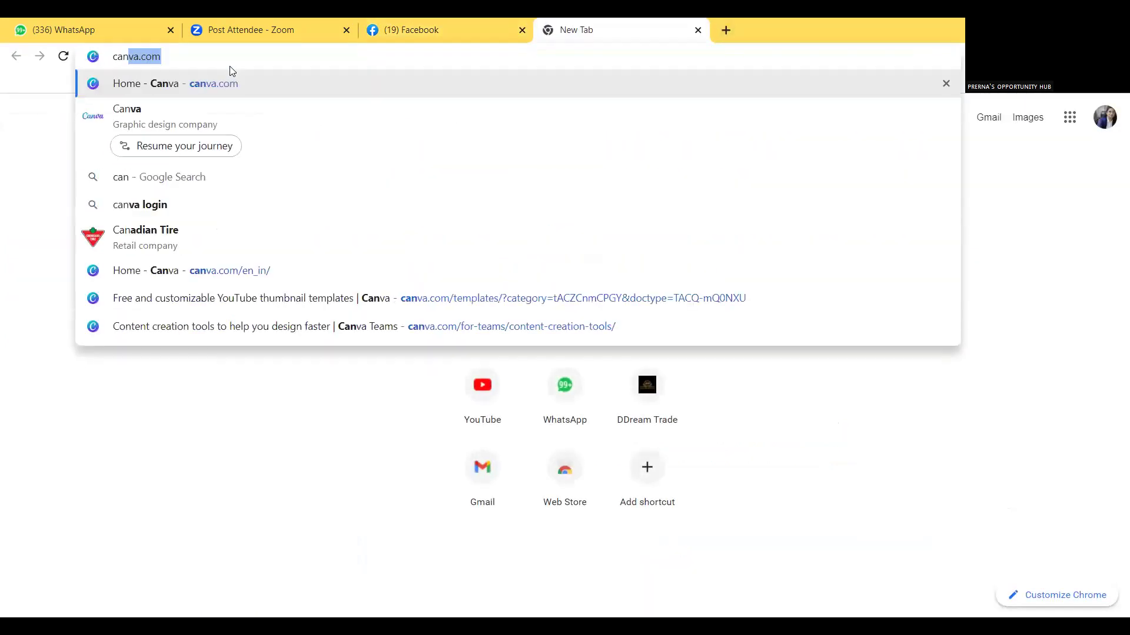
pyautogui.click(205, 93)
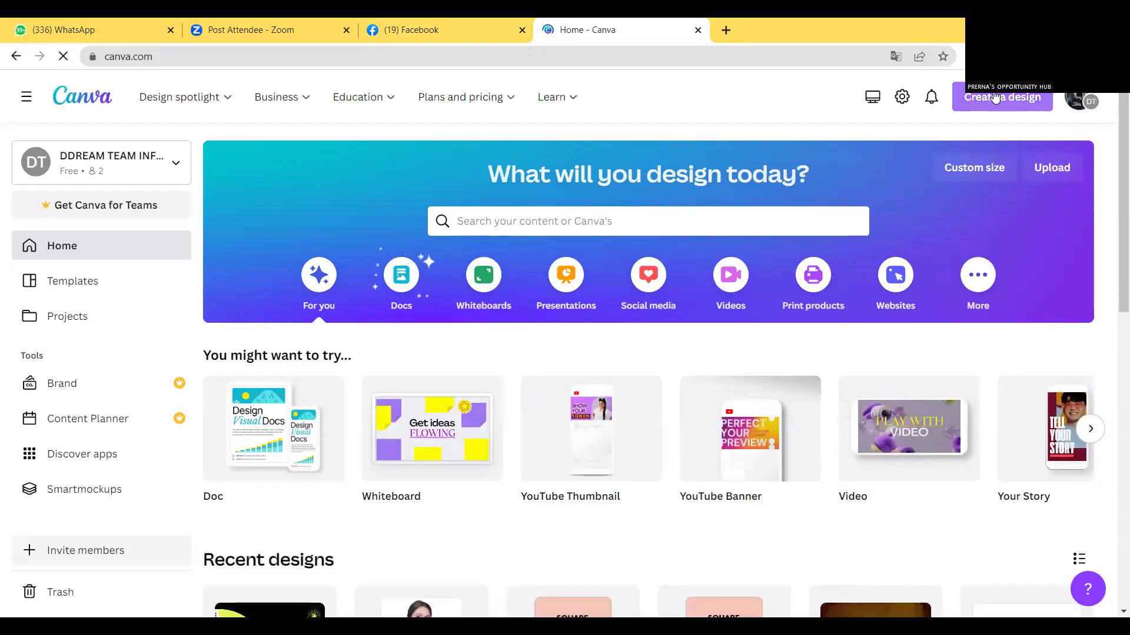
# Search Canva's templates for 'facebook page cover photo'.
pyautogui.click(496, 225)
pyautogui.write('facbookcob')
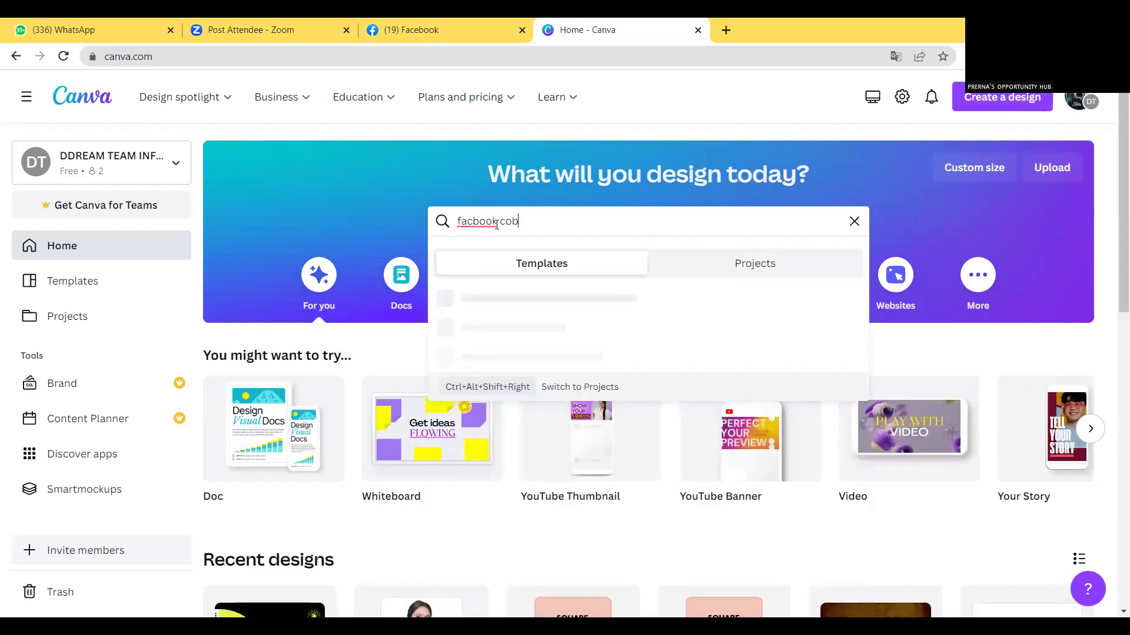
pyautogui.press('BackSpace')
pyautogui.write('ver')
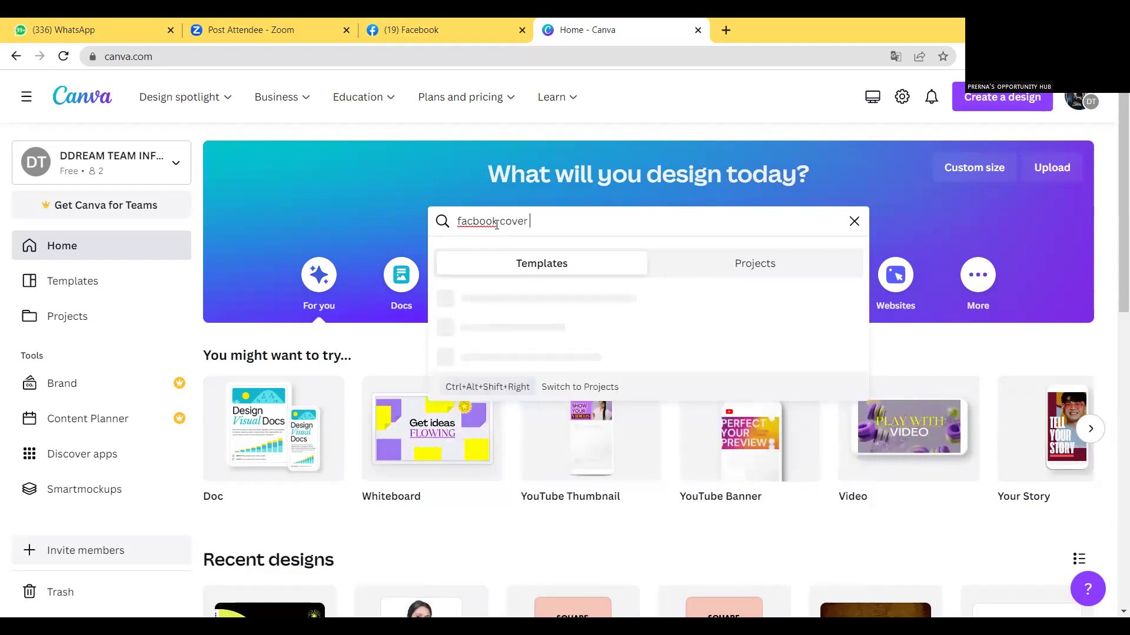
pyautogui.write(' p')
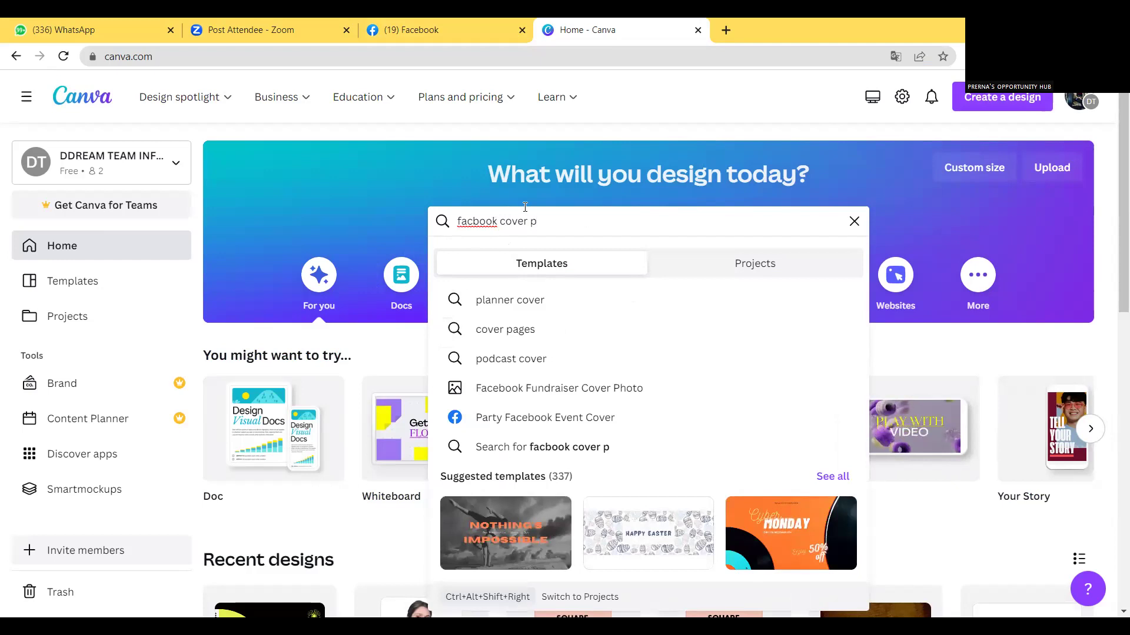
pyautogui.write('hoto')
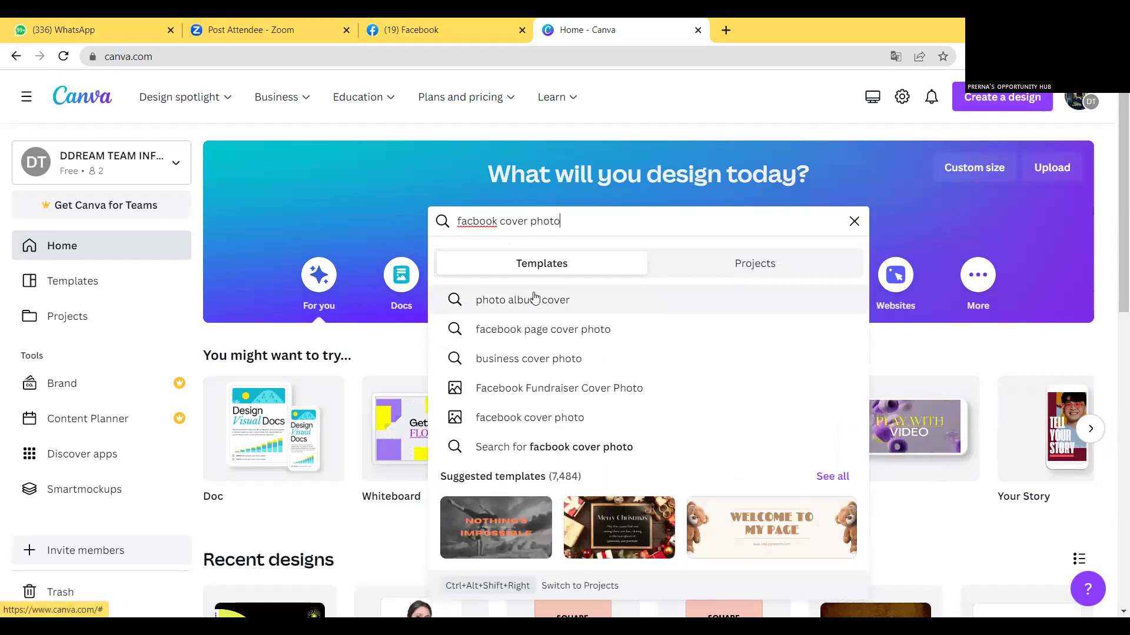
pyautogui.click(562, 331)
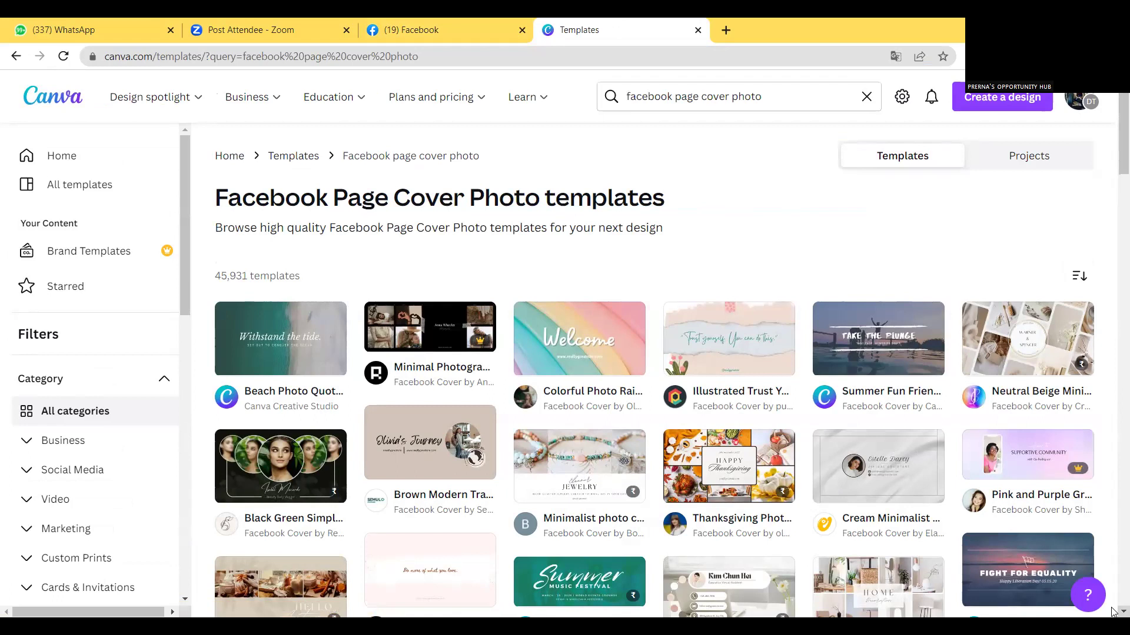
# Scroll down the results and open the Blue and White Modern Business Facebook Cover template.
pyautogui.scroll(-6, 1112, 611)
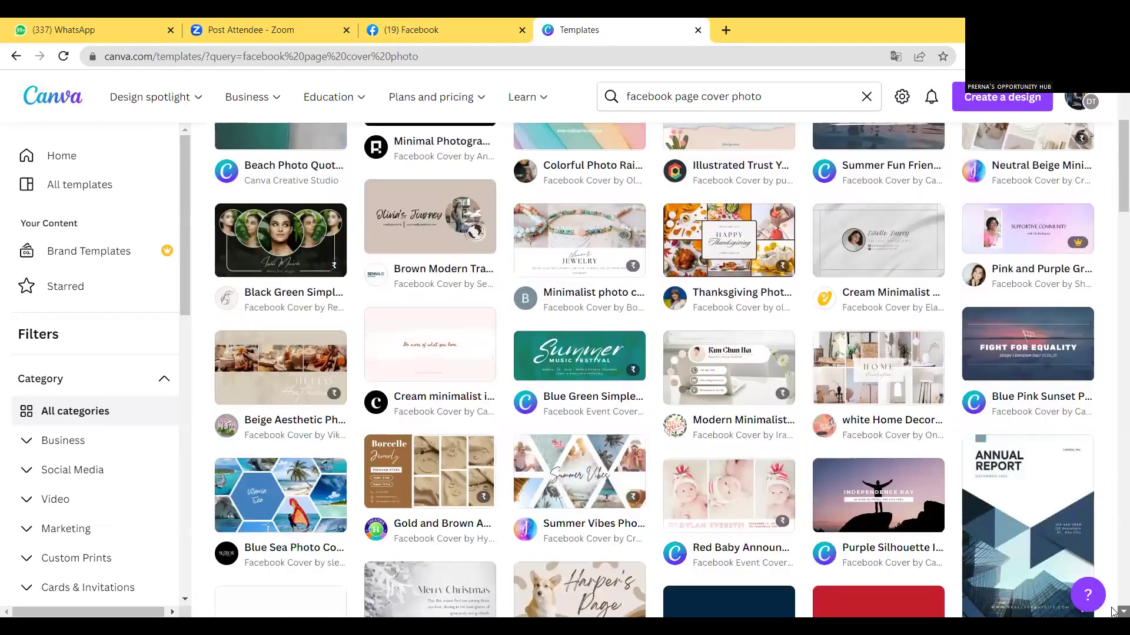
pyautogui.scroll(-1, 1112, 611)
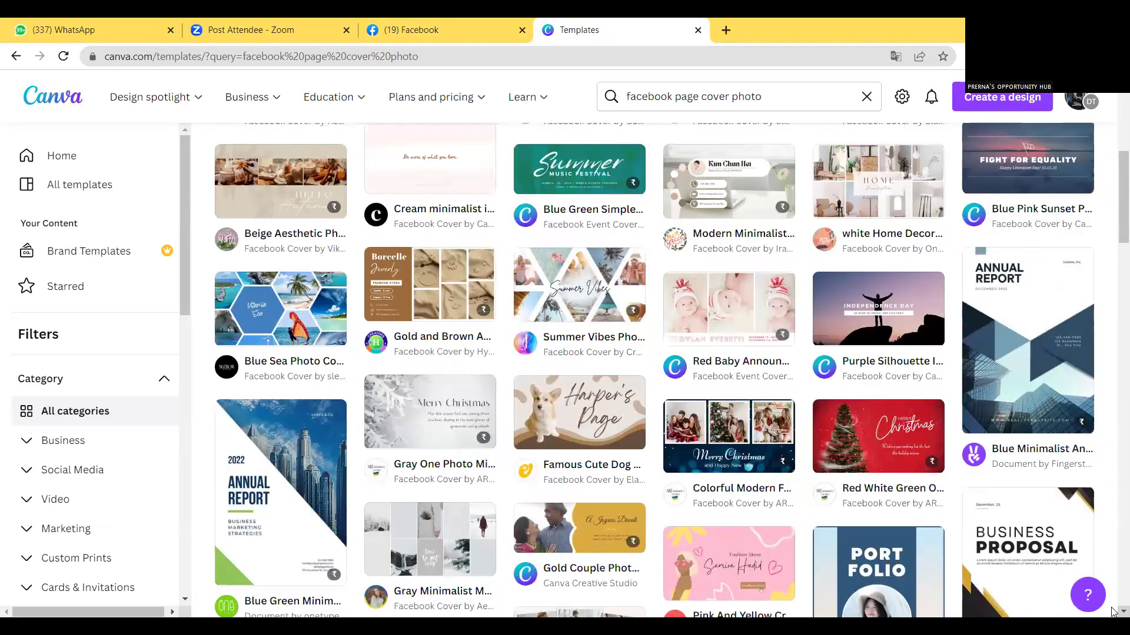
pyautogui.scroll(-3, 1113, 611)
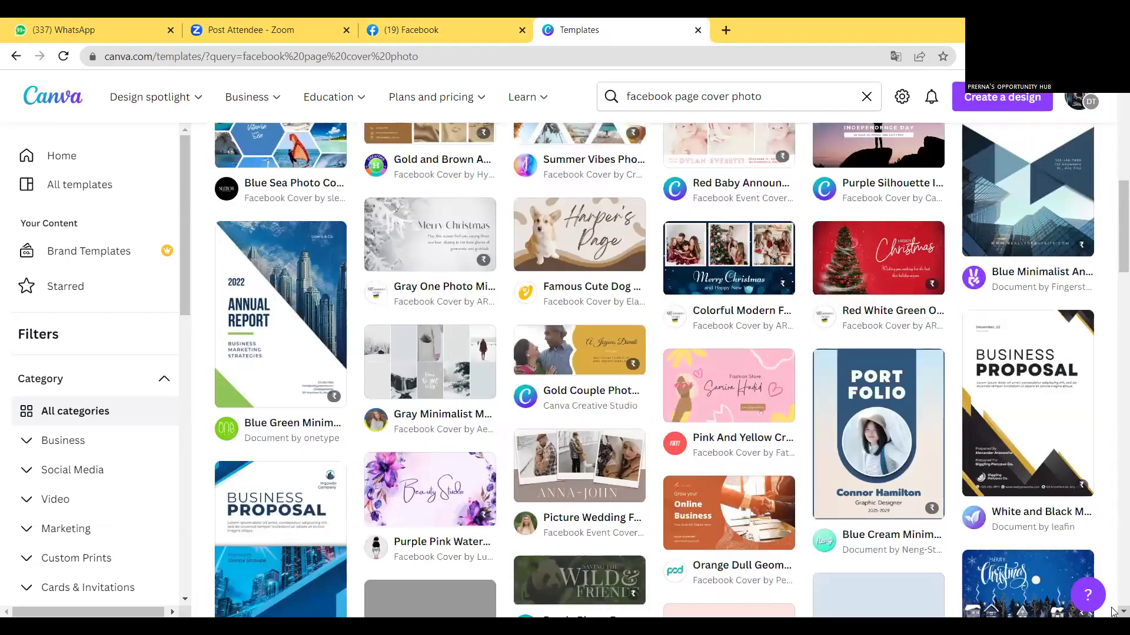
pyautogui.scroll(-2, 1112, 611)
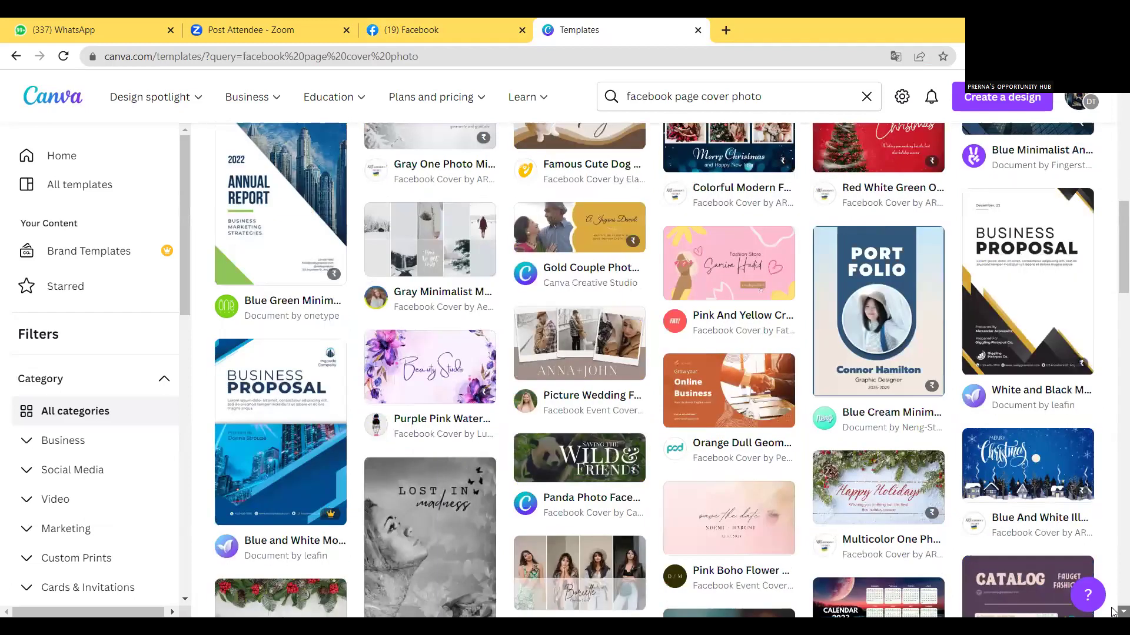
pyautogui.scroll(-3, 1113, 611)
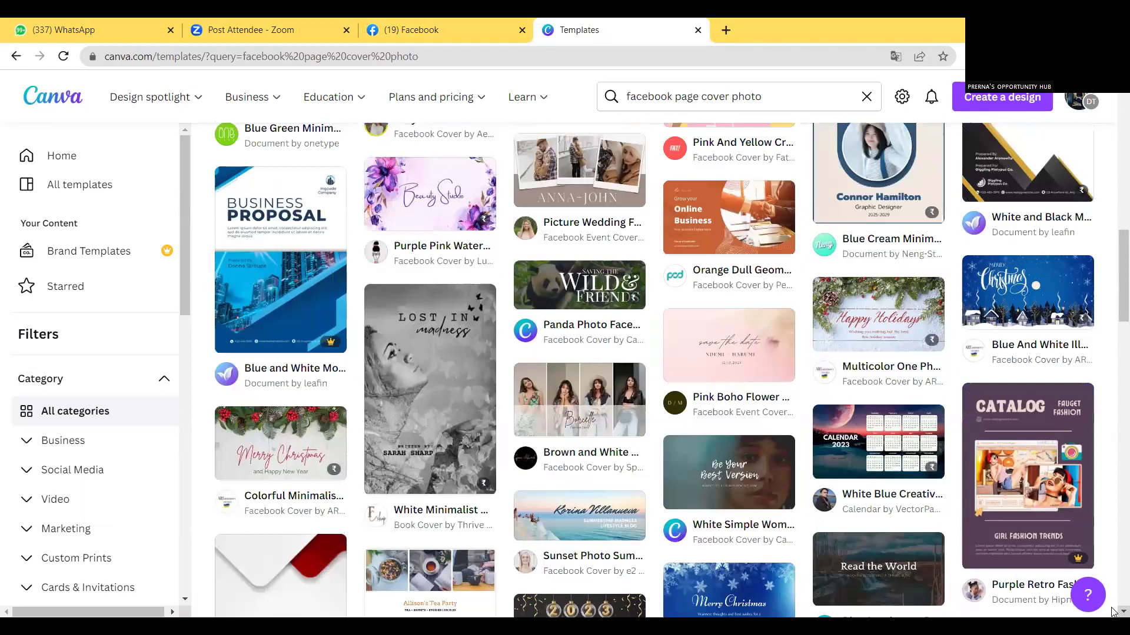
pyautogui.scroll(-2, 1112, 611)
pyautogui.scroll(-2, 1113, 611)
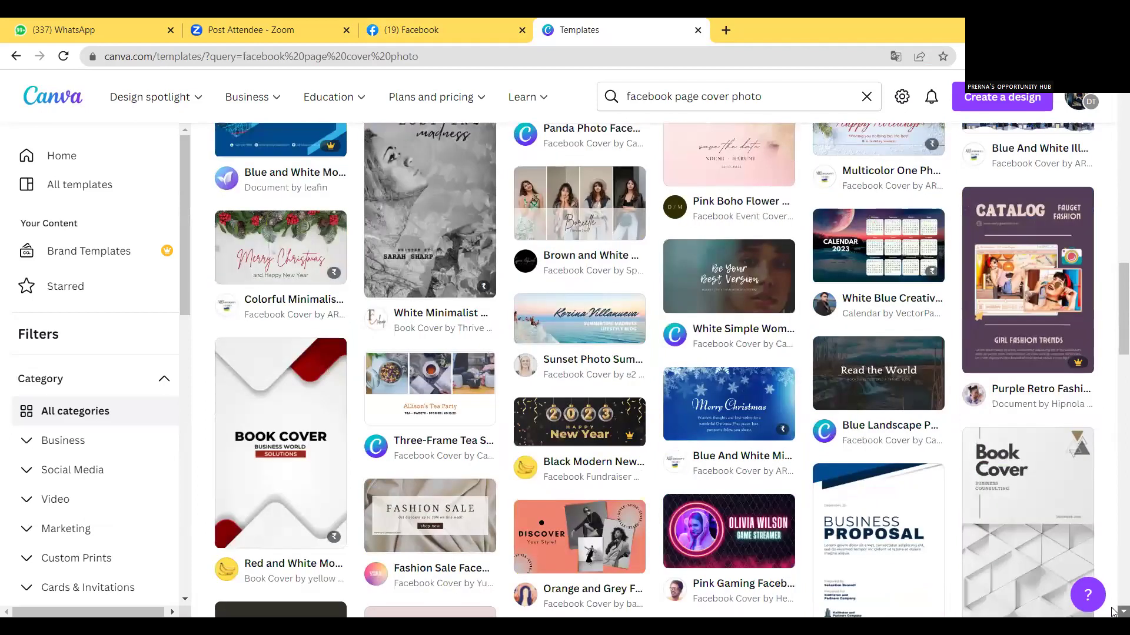
pyautogui.scroll(-5, 1113, 611)
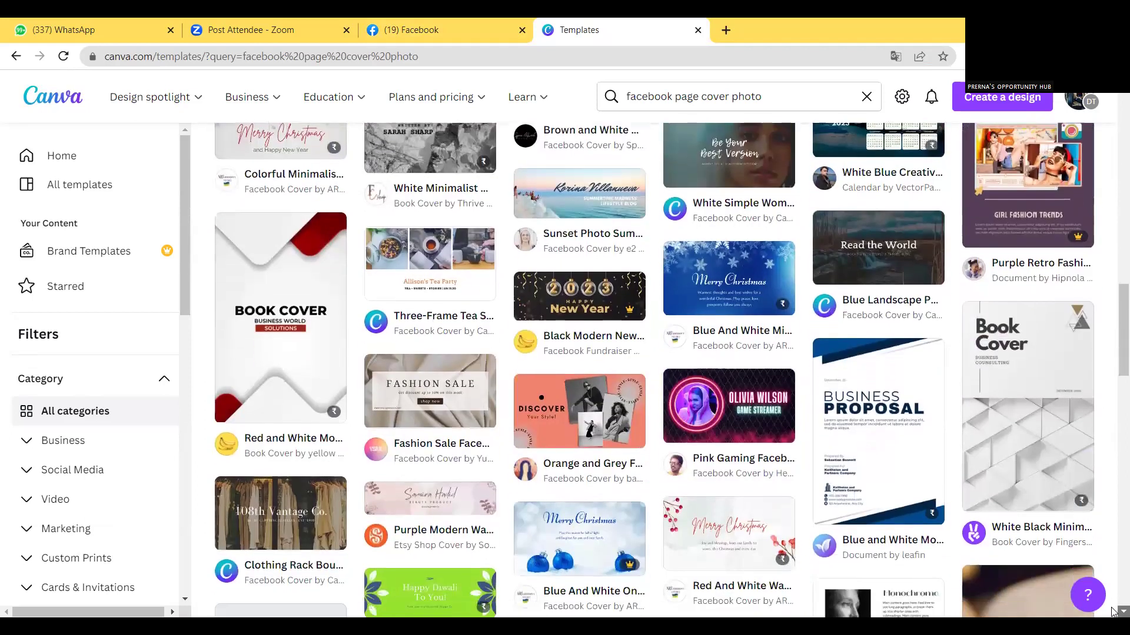
pyautogui.scroll(-1, 1113, 611)
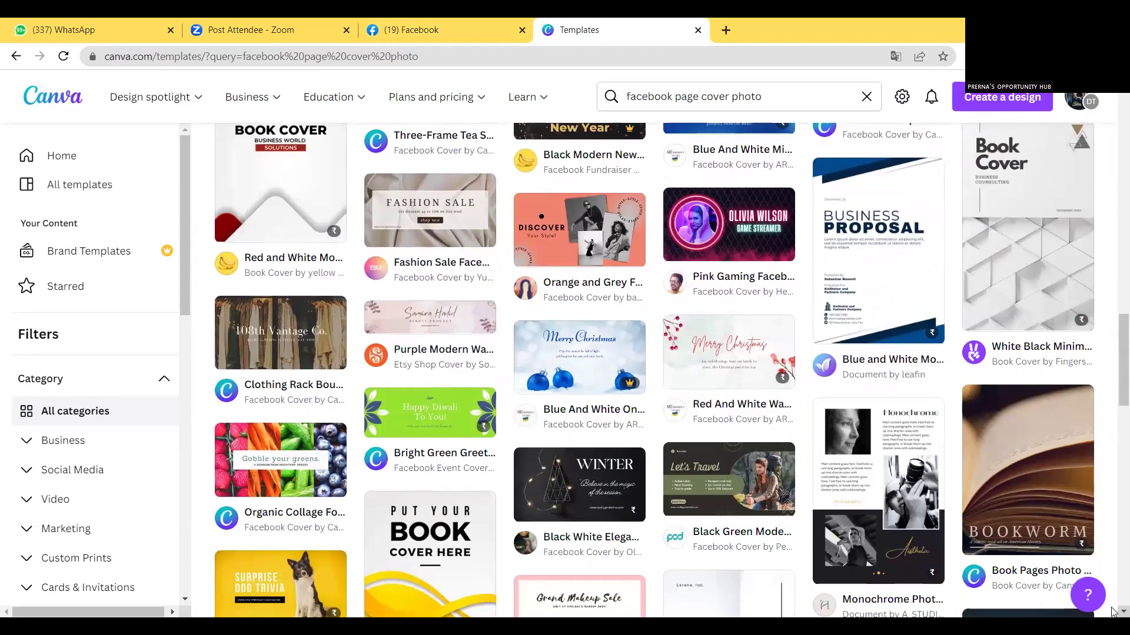
pyautogui.scroll(-3, 1113, 612)
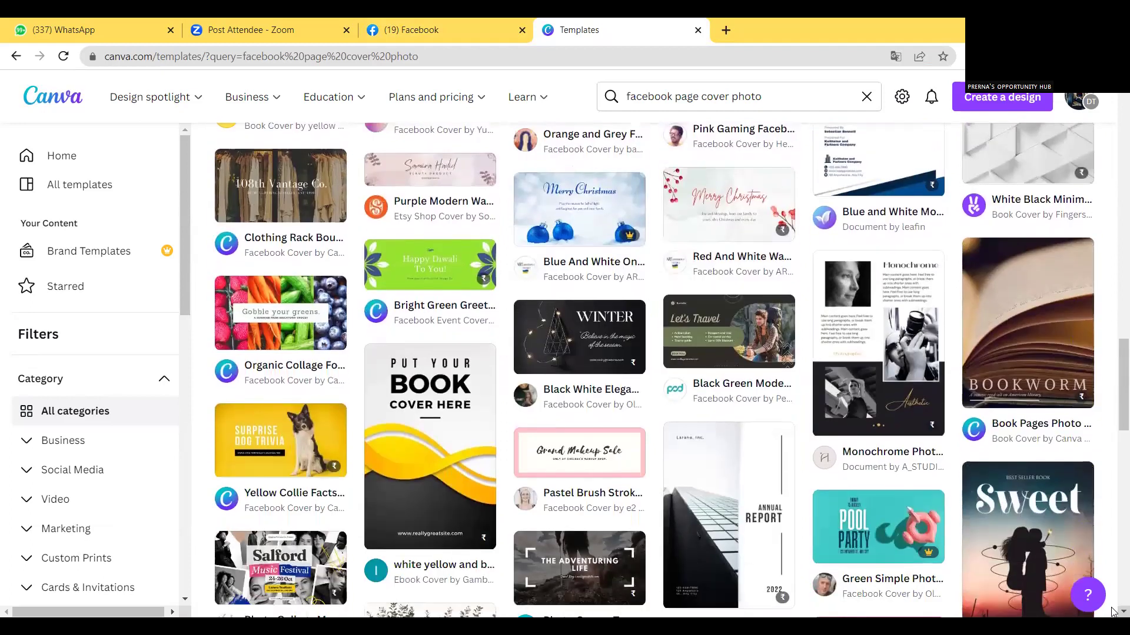
pyautogui.scroll(-5, 1113, 612)
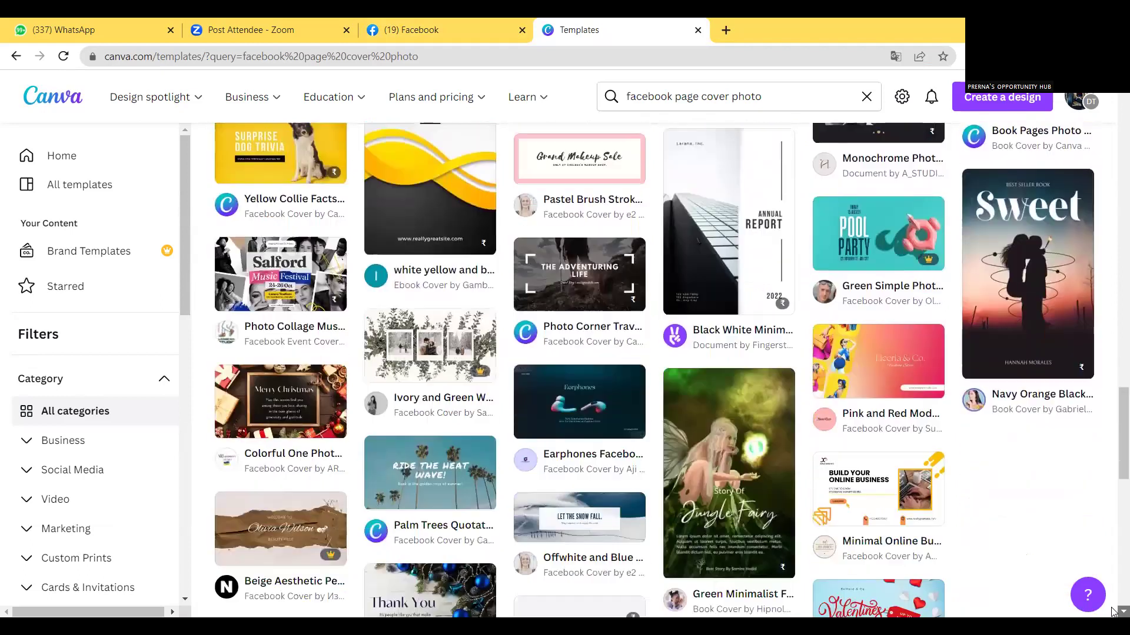
pyautogui.scroll(-3, 1113, 612)
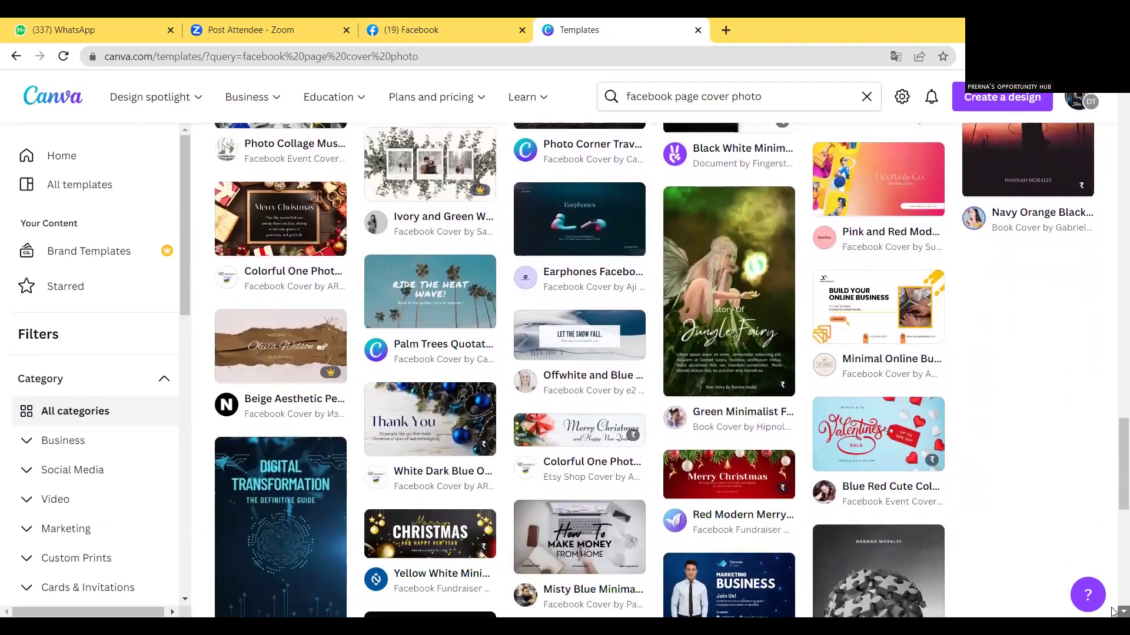
pyautogui.scroll(-2, 1112, 612)
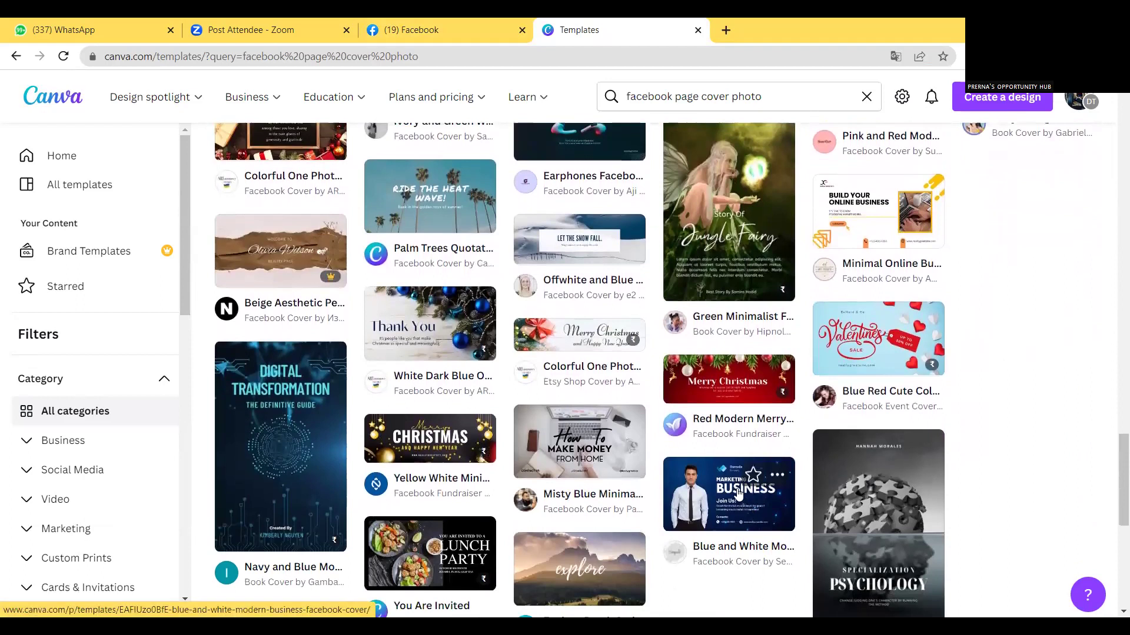
pyautogui.click(727, 502)
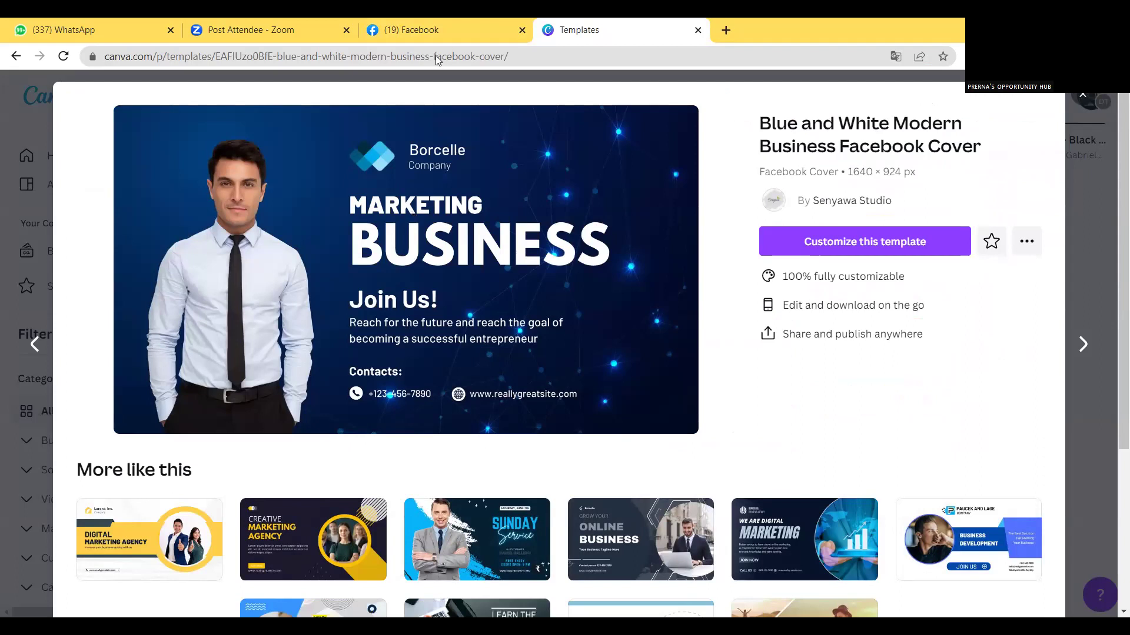
# Customize the template in Canva's editor and select its diamond logo.
pyautogui.click(444, 156)
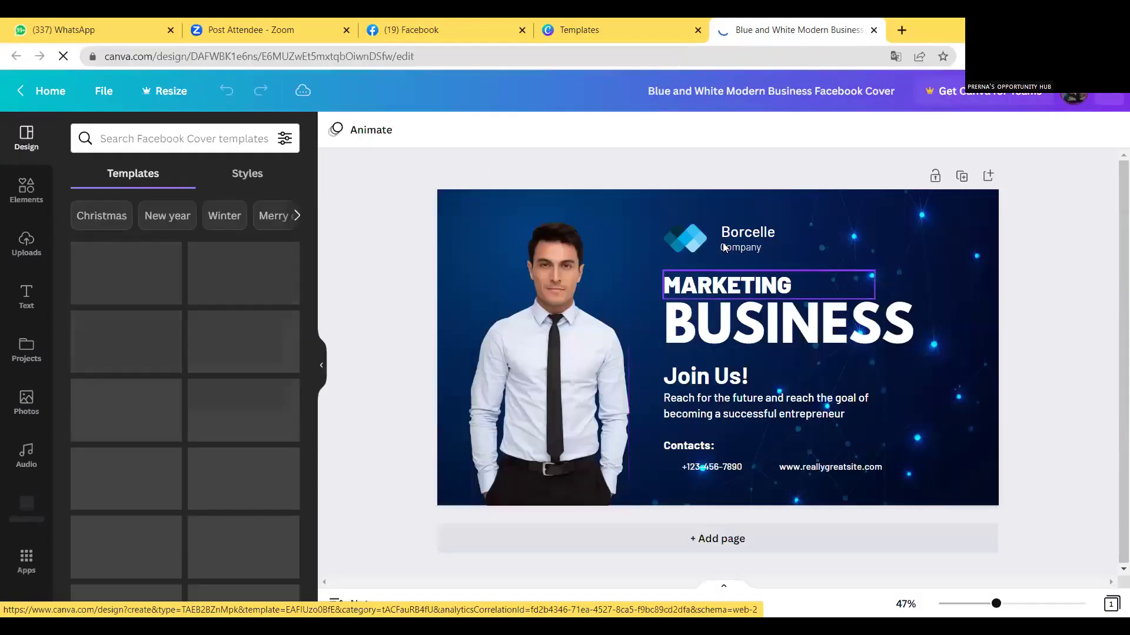
pyautogui.click(685, 242)
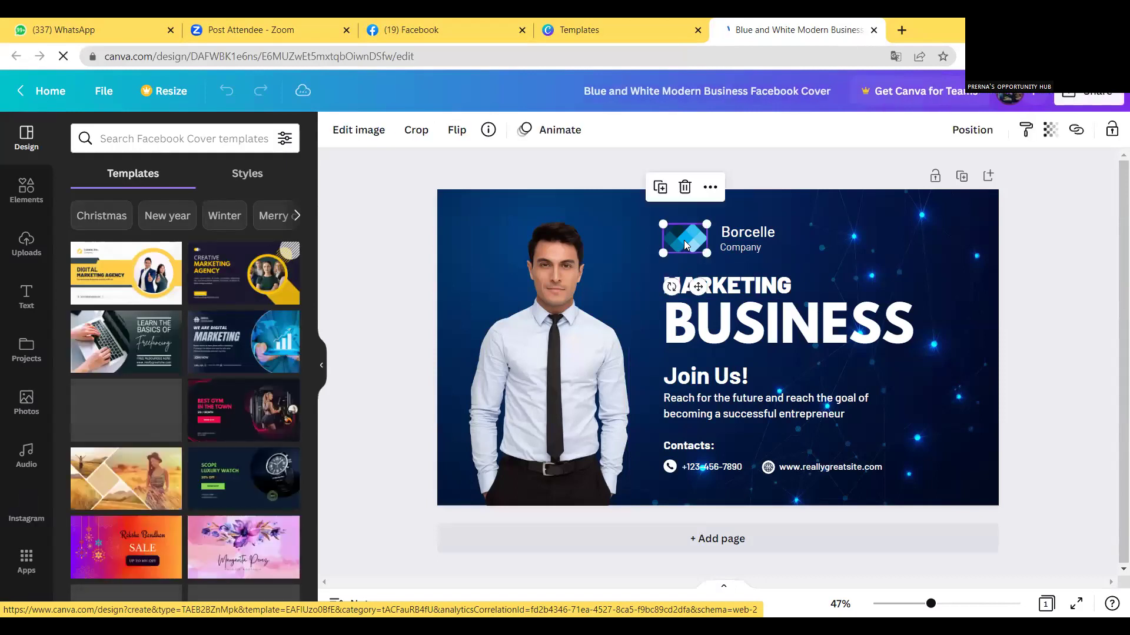
# Delete the diamond logo and replace the Borcelle name with 'Digital'.
pyautogui.click(685, 187)
pyautogui.click(738, 232)
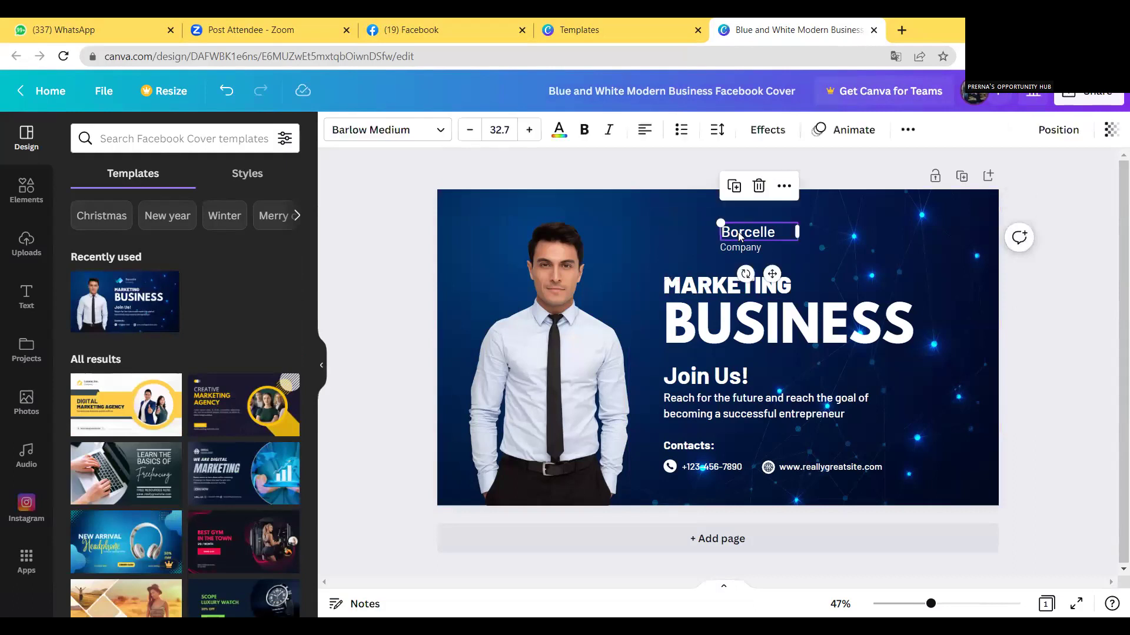
pyautogui.doubleClick(770, 234)
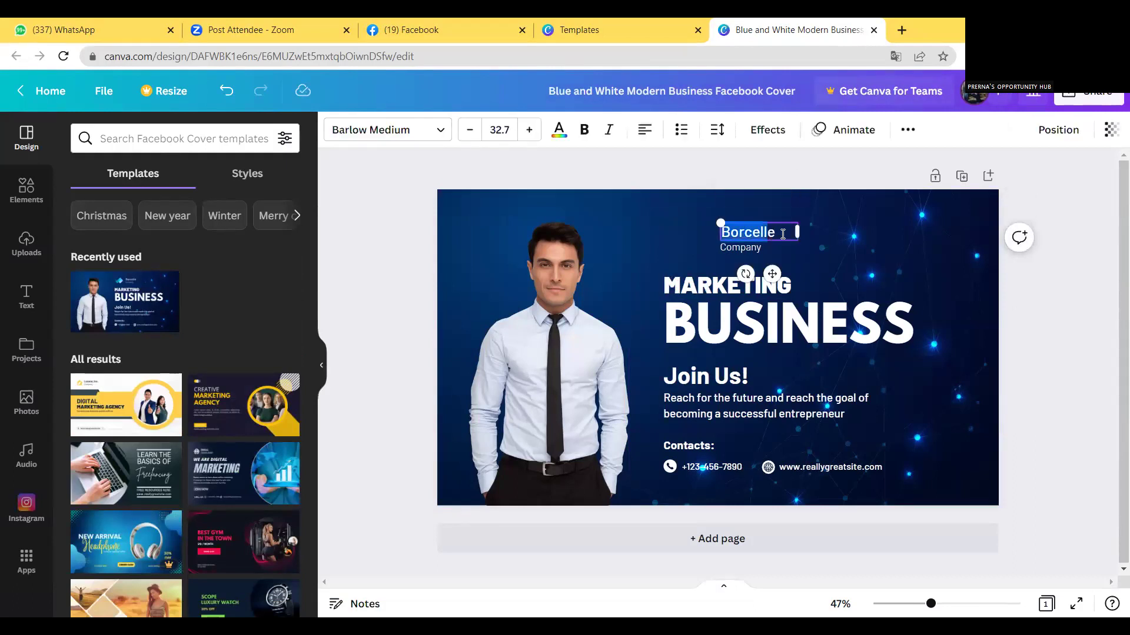
pyautogui.click(824, 245)
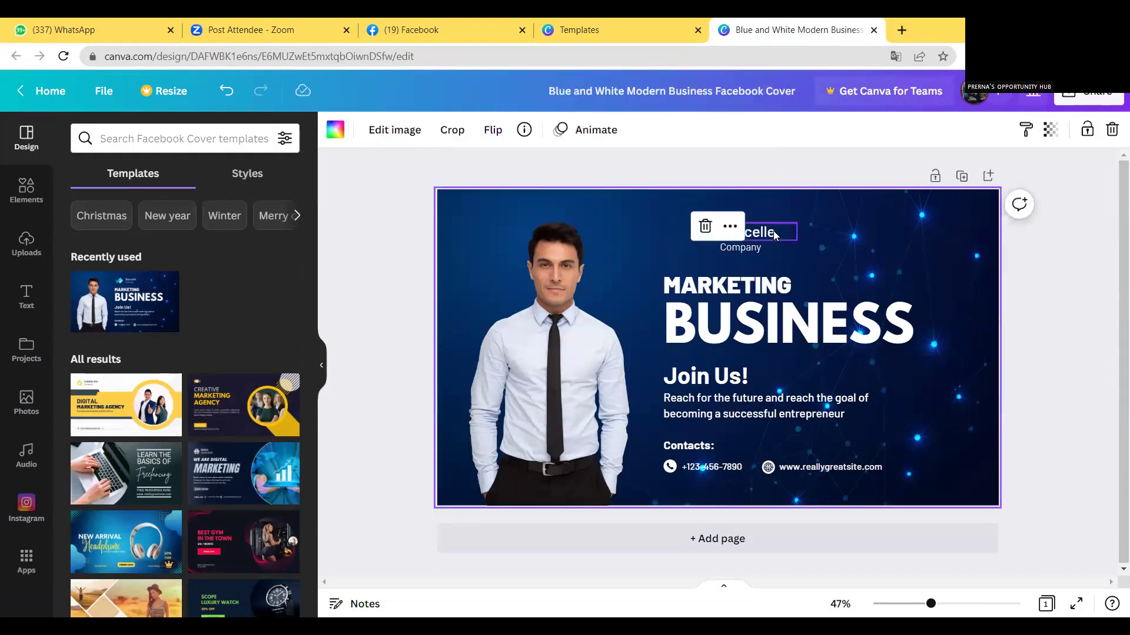
pyautogui.click(773, 232)
pyautogui.doubleClick(775, 232)
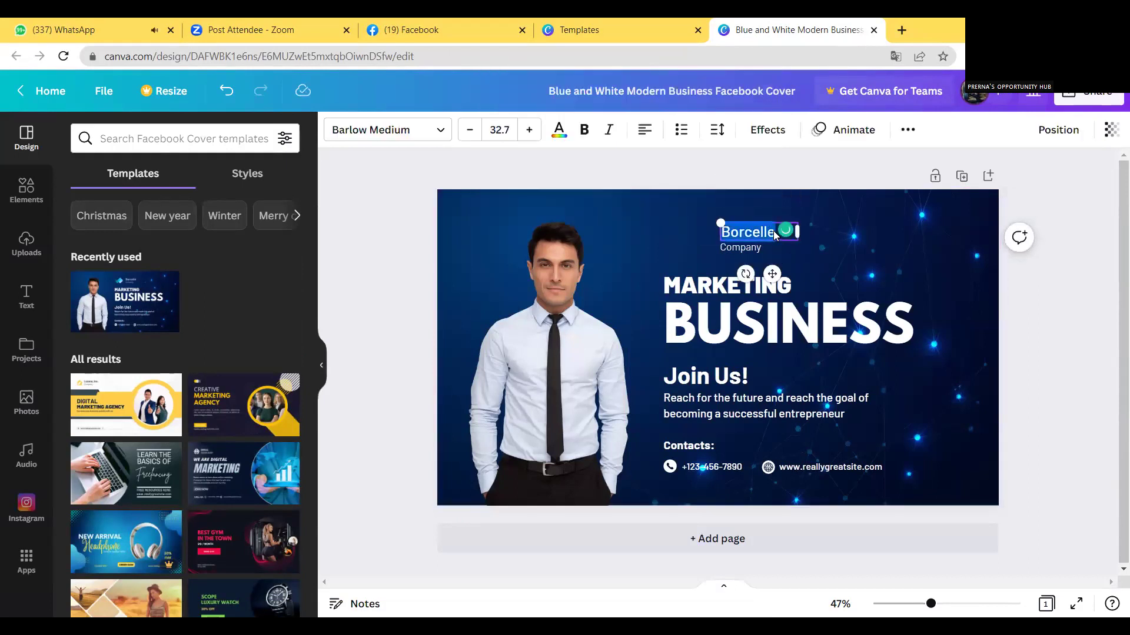
pyautogui.write('d')
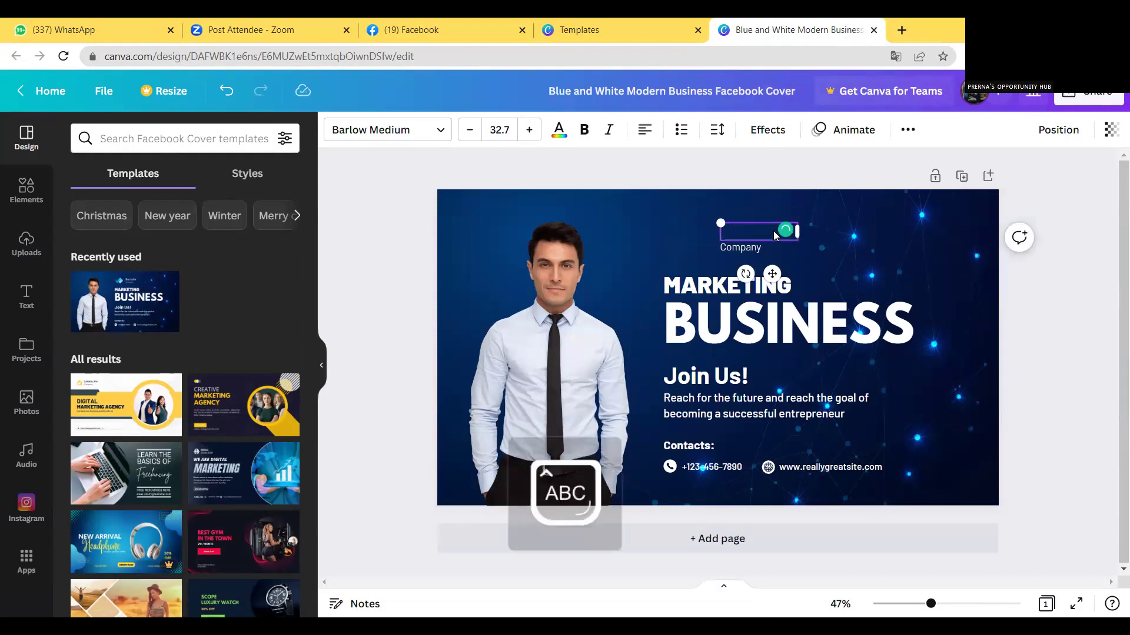
pyautogui.write('igital')
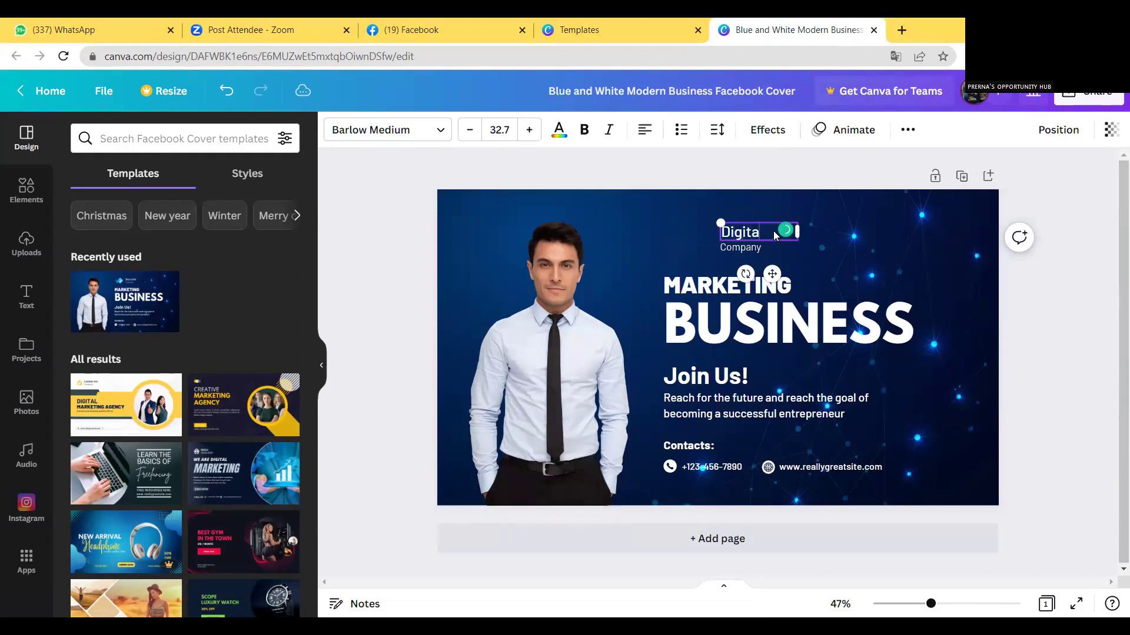
pyautogui.click(780, 265)
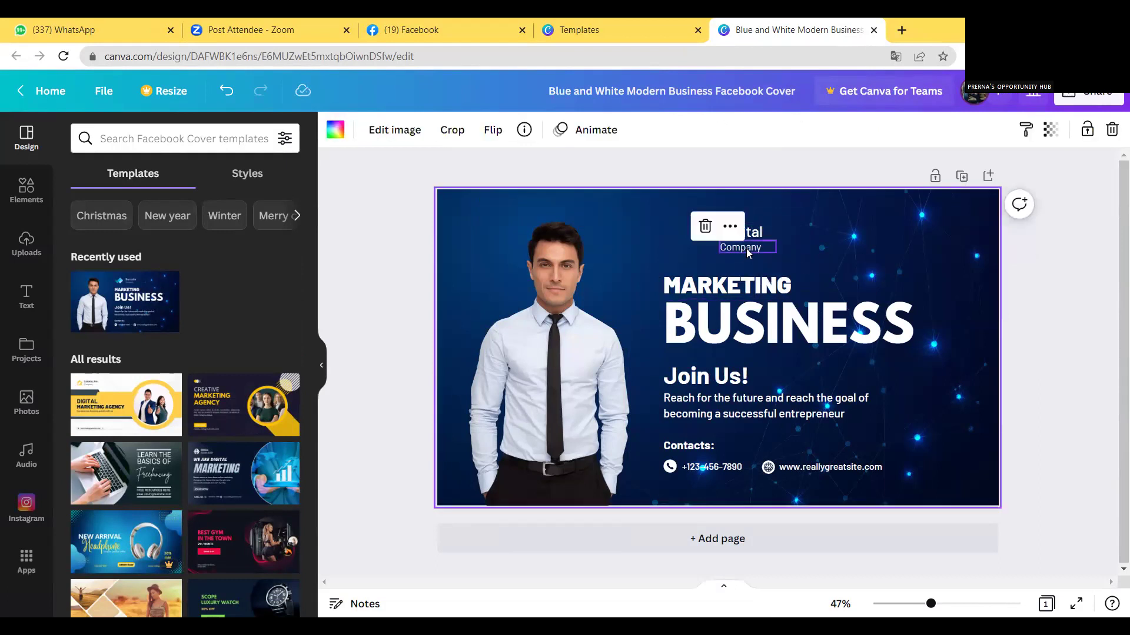
# Extend the name to 'Digital platform' on one line and delete the Company line.
pyautogui.click(748, 252)
pyautogui.click(766, 235)
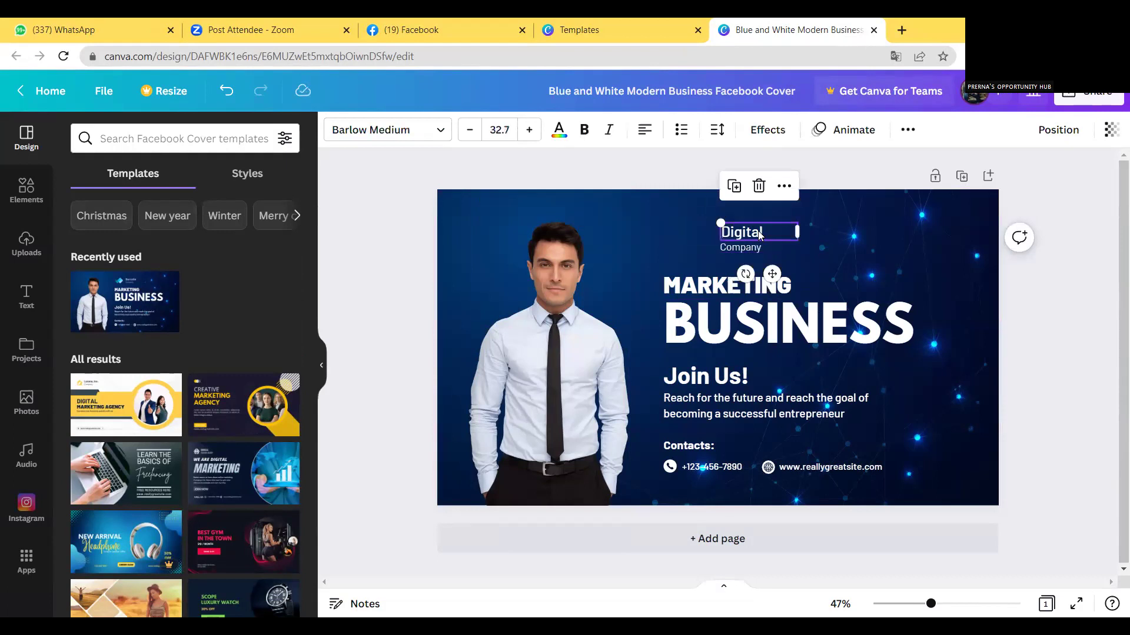
pyautogui.click(765, 233)
pyautogui.write('platform')
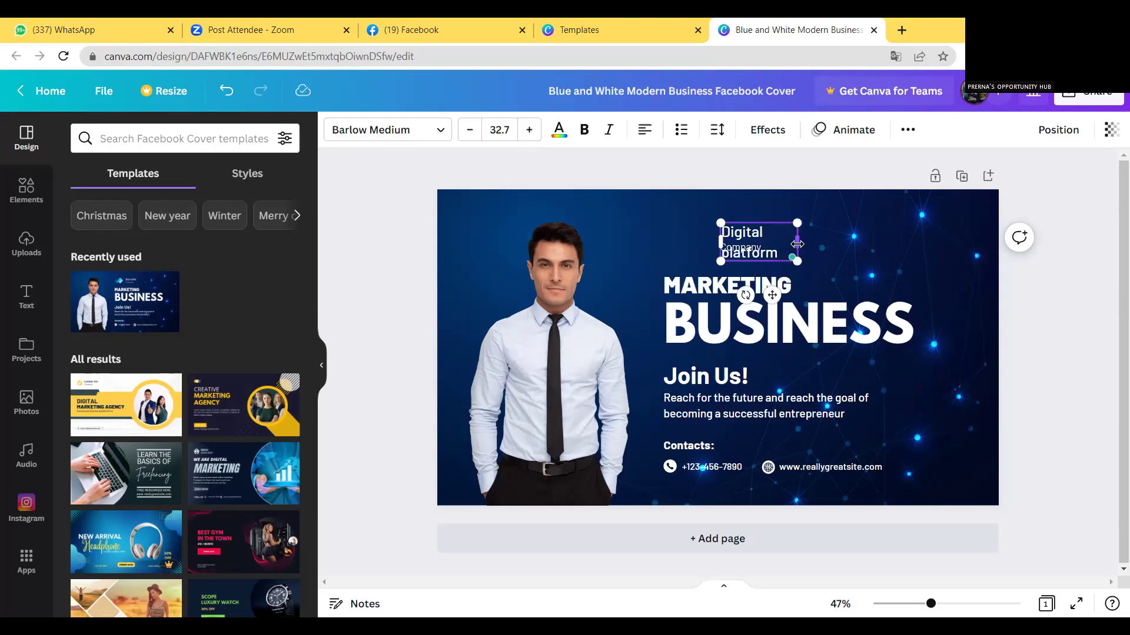
pyautogui.moveTo(796, 242); pyautogui.dragTo(838, 240)
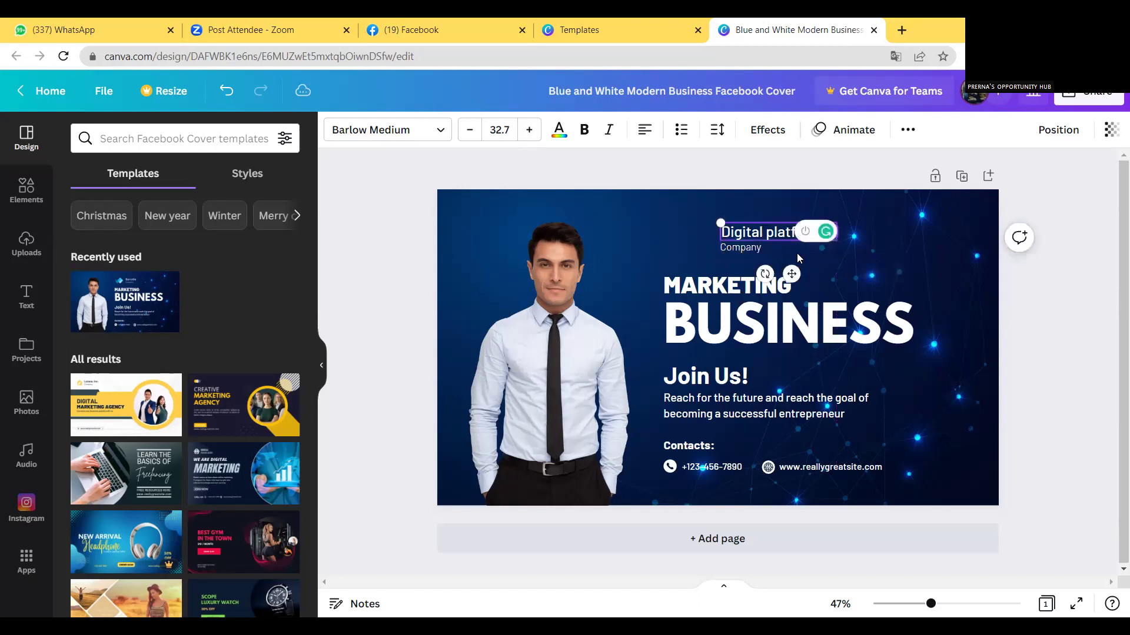
pyautogui.click(747, 247)
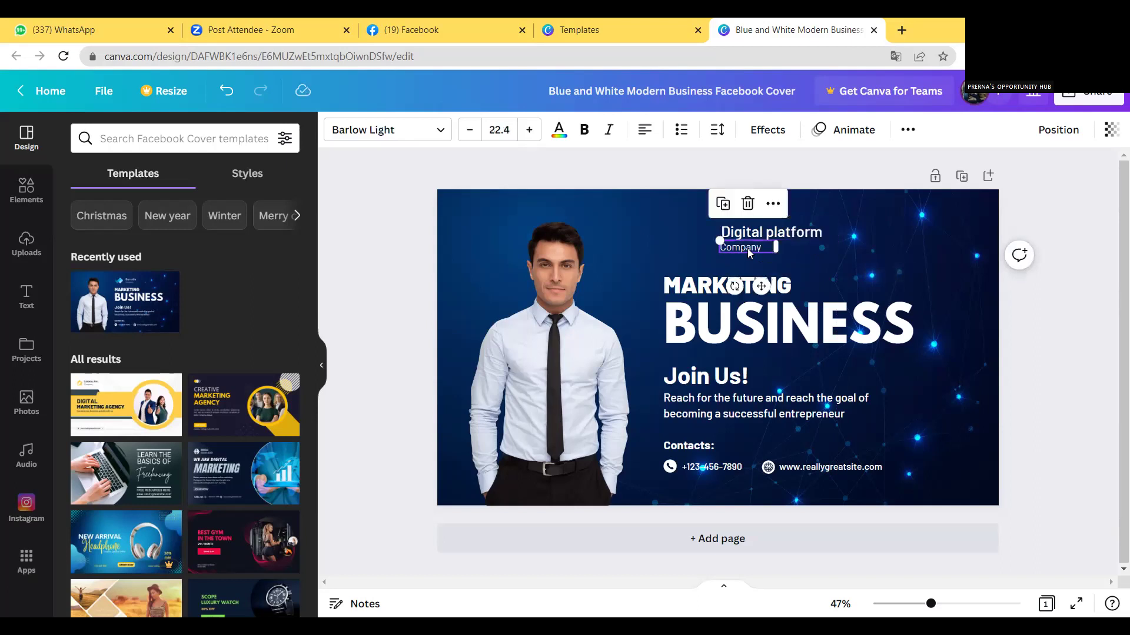
pyautogui.click(747, 204)
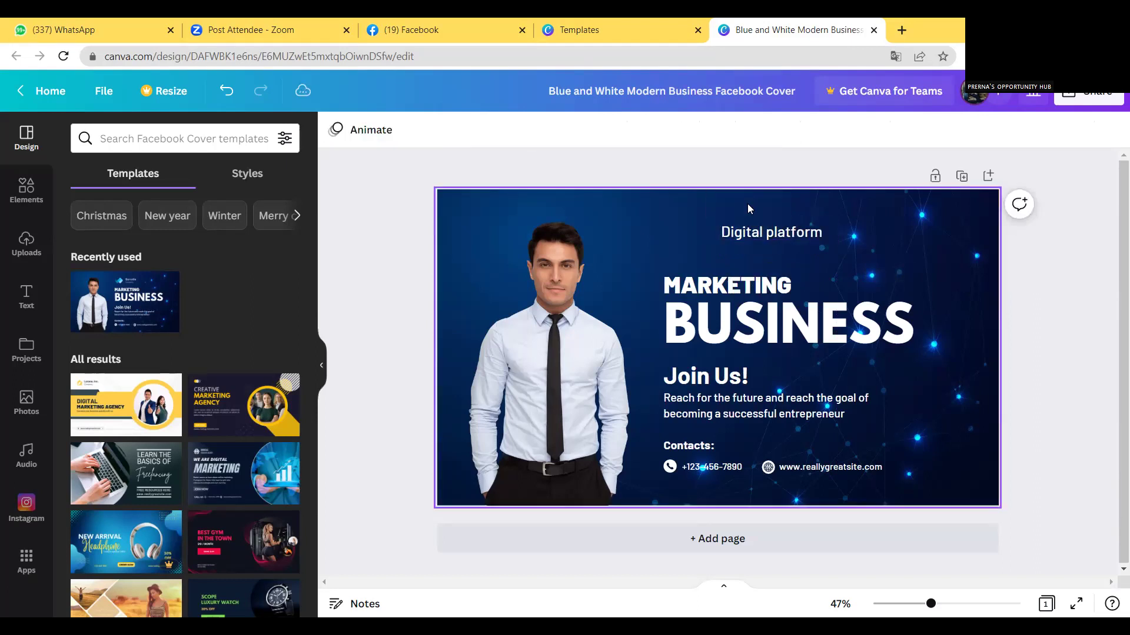
# Replace the headline word MARKETING with ONLINE, making the title ONLINE BUSINESS.
pyautogui.click(737, 288)
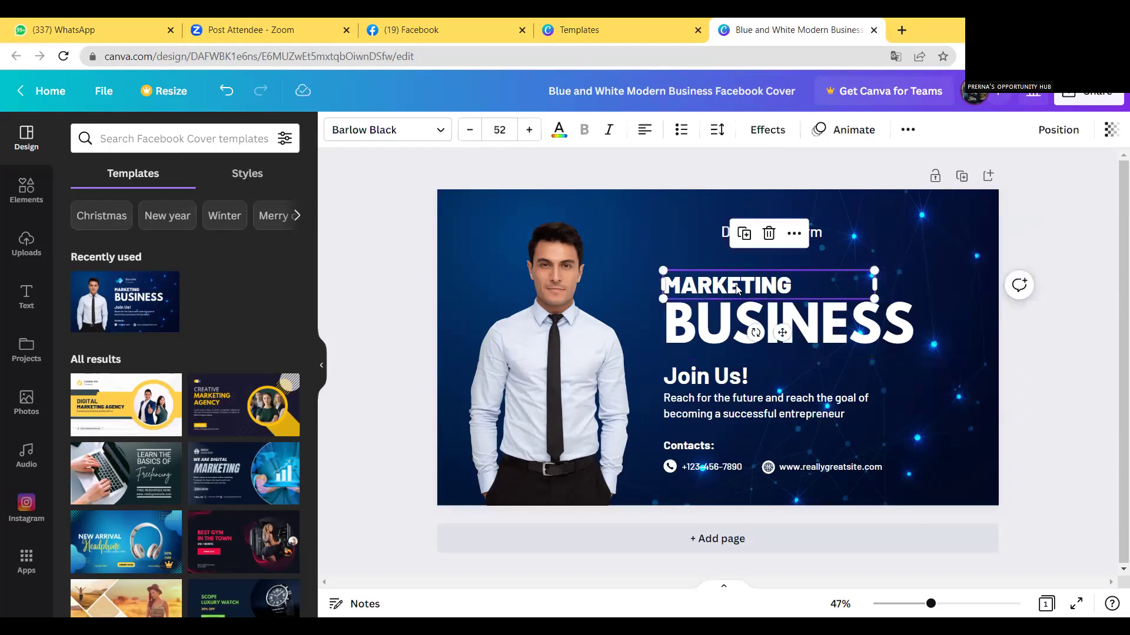
pyautogui.doubleClick(793, 284)
pyautogui.write('ONLINE')
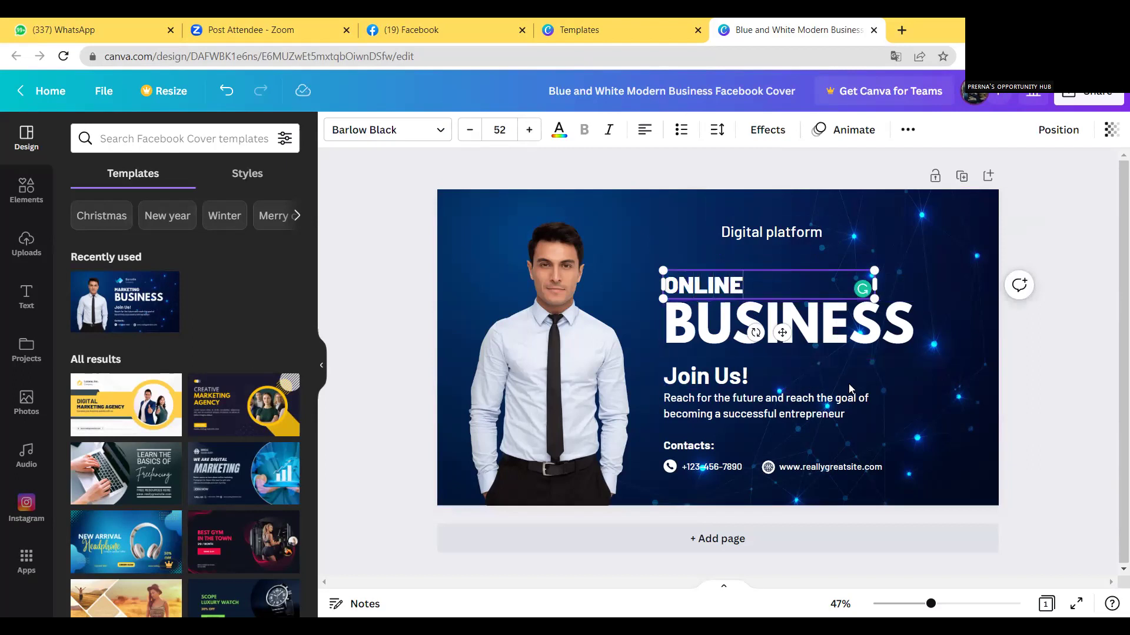
# Replace the sample phone number with the user's own phone number.
pyautogui.click(718, 468)
pyautogui.doubleClick(746, 466)
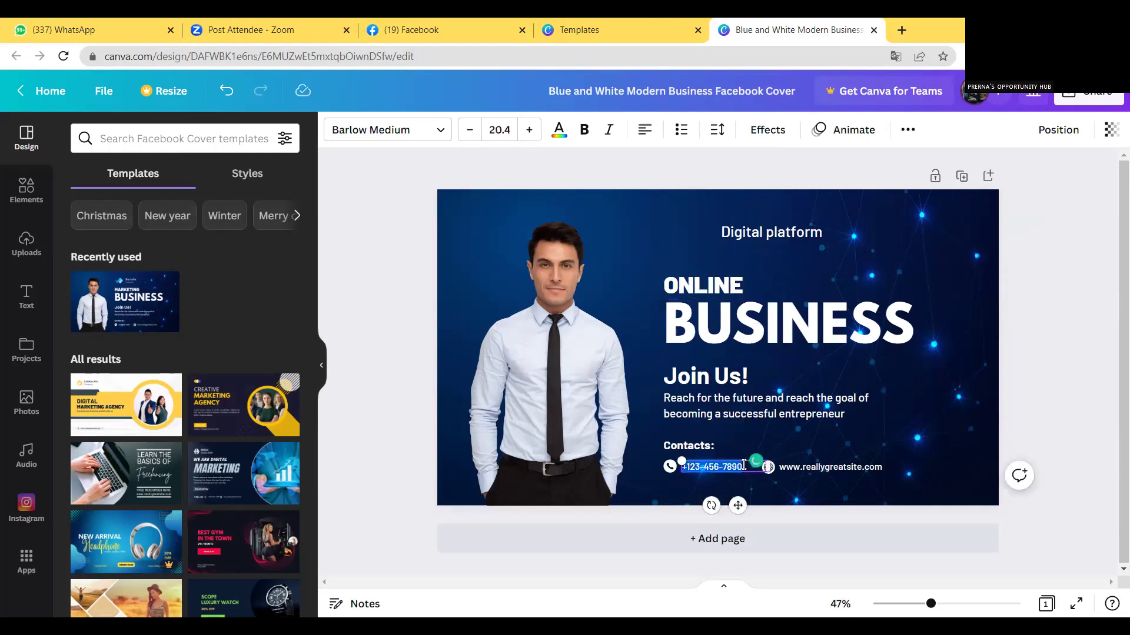
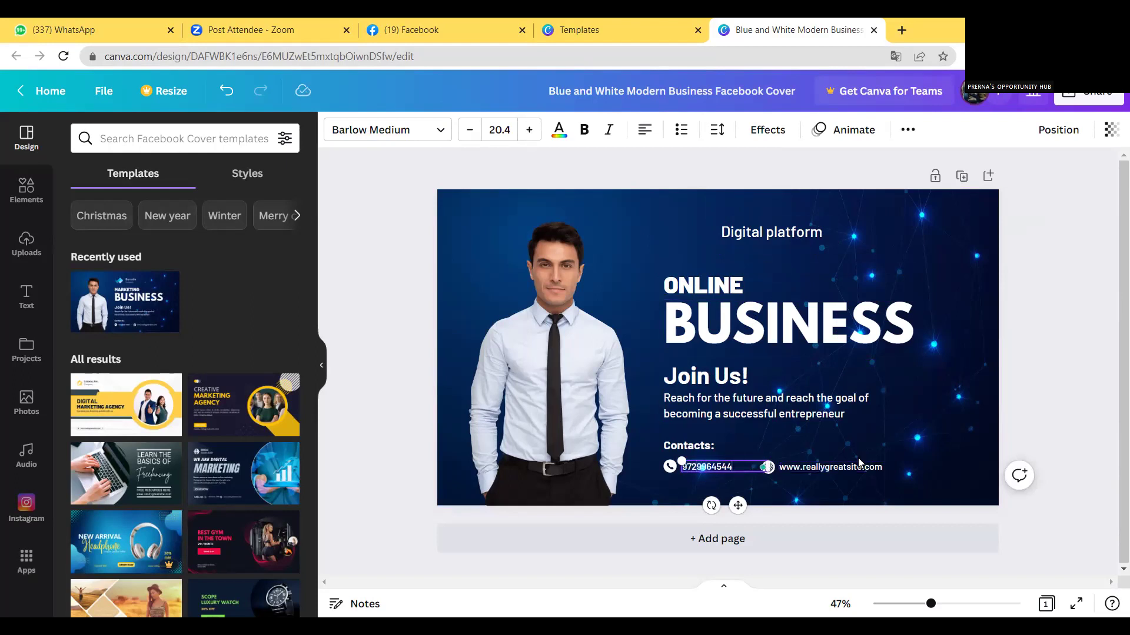
# Erase the website address text and delete the globe icon beside it.
pyautogui.click(835, 468)
pyautogui.doubleClick(855, 469)
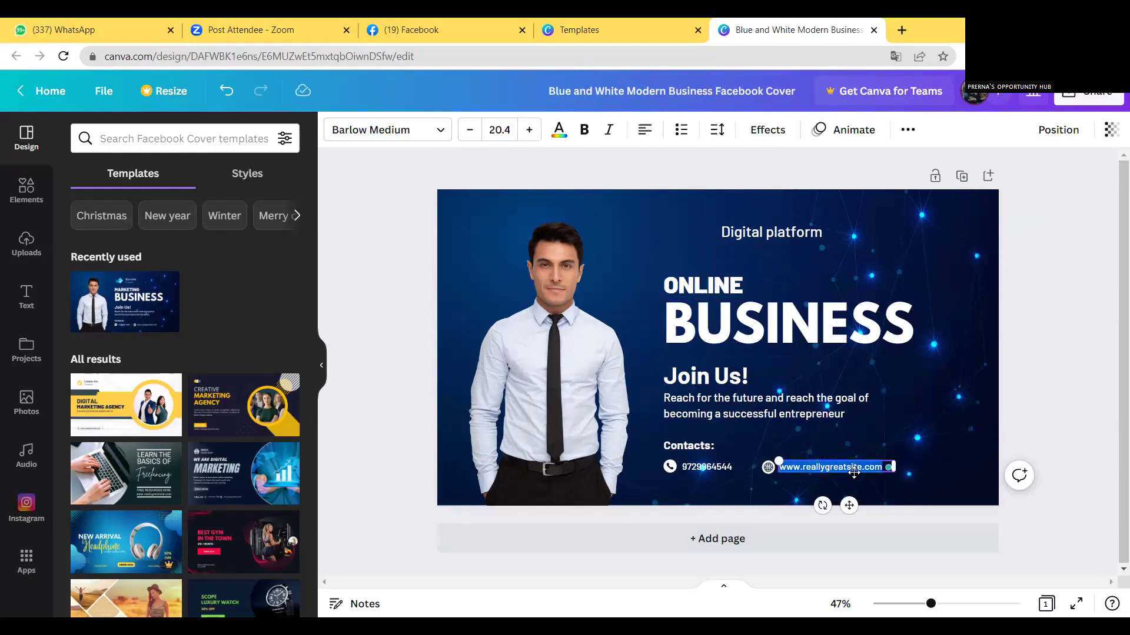
pyautogui.press('BackSpace')
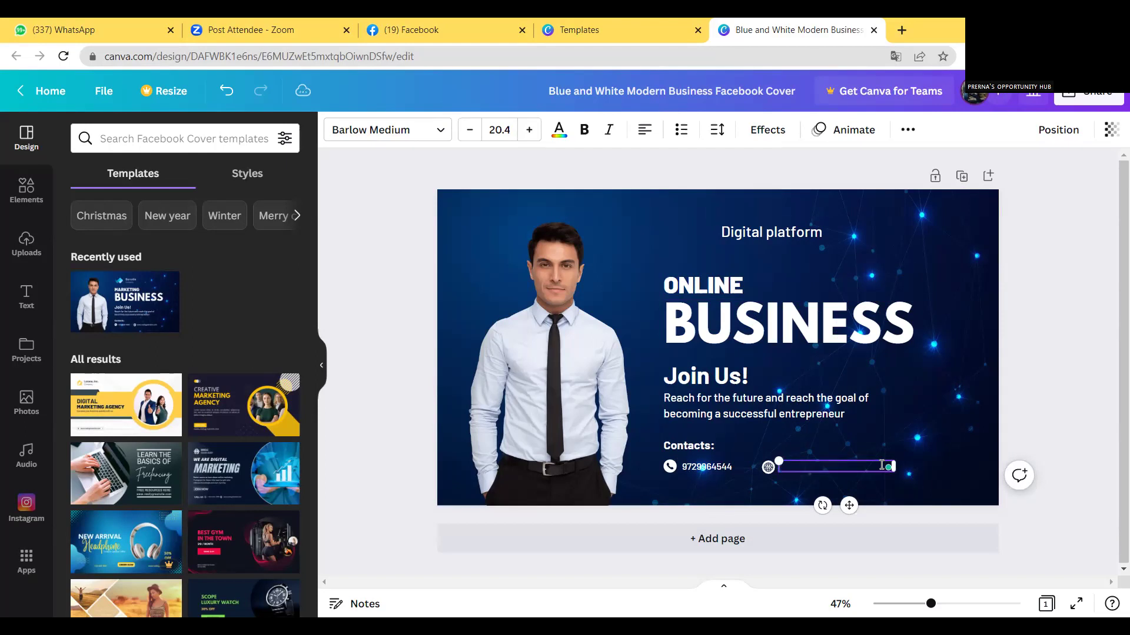
pyautogui.click(768, 466)
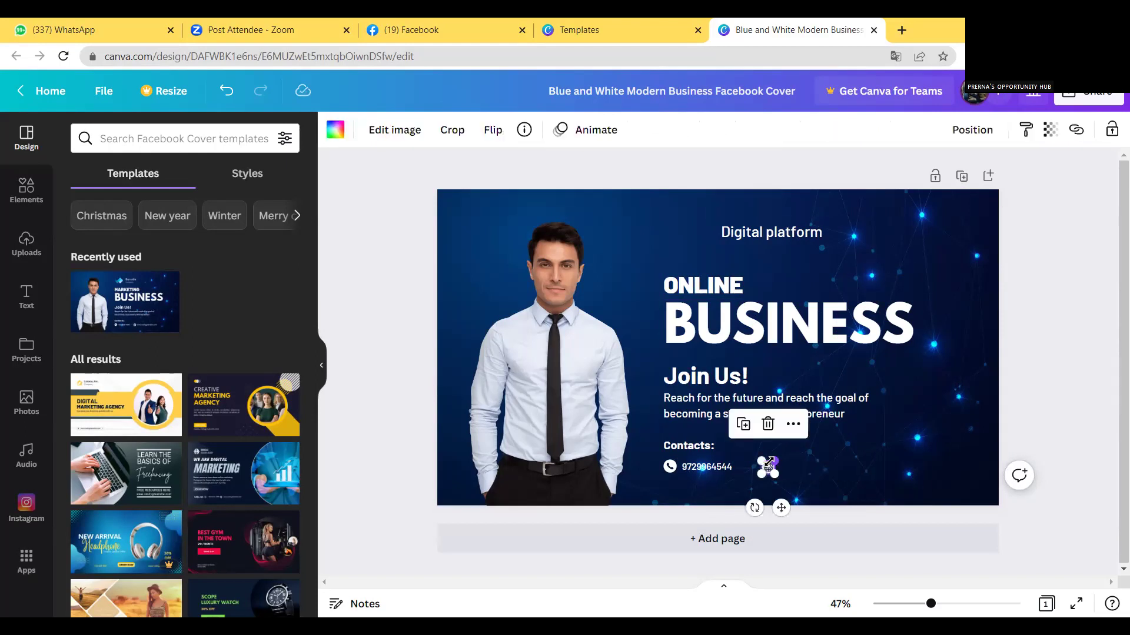
pyautogui.press('Delete')
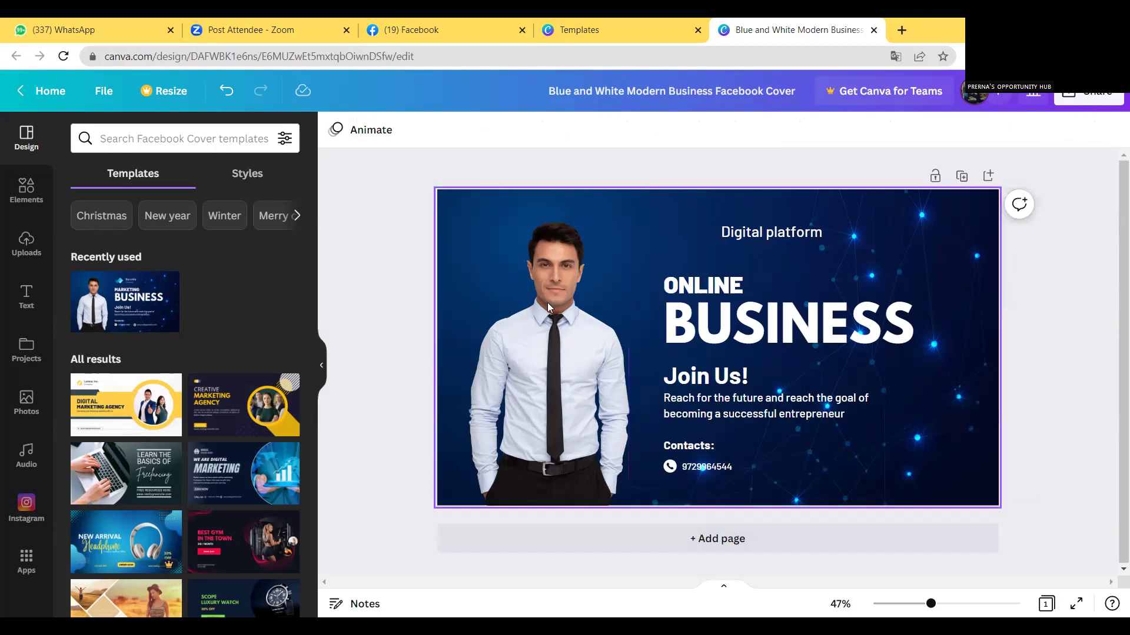